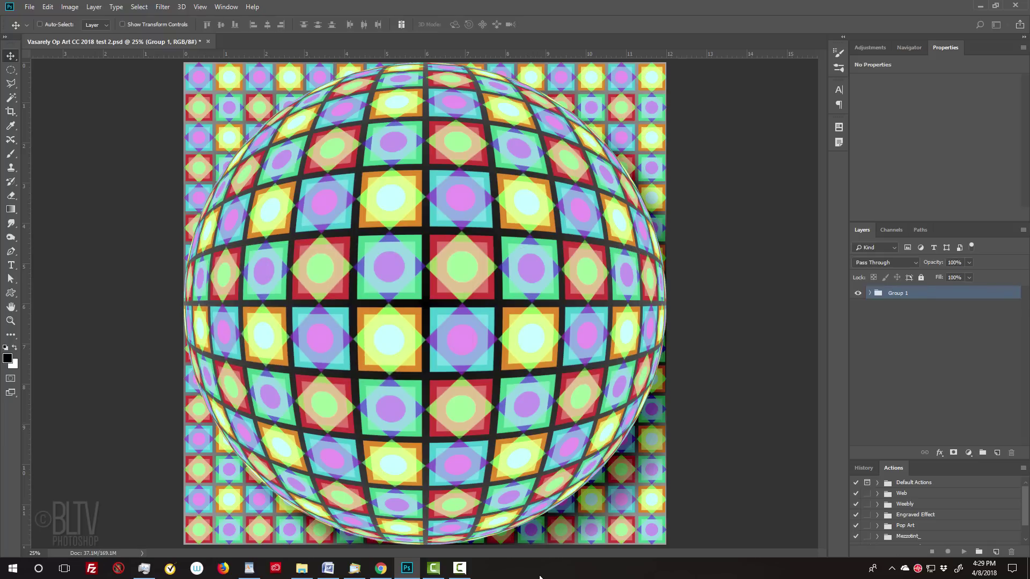
Create a new 1.5 × 1.5 inch document at 300 ppi with a white background.
{"action": "key", "text": "ctrl+n"}
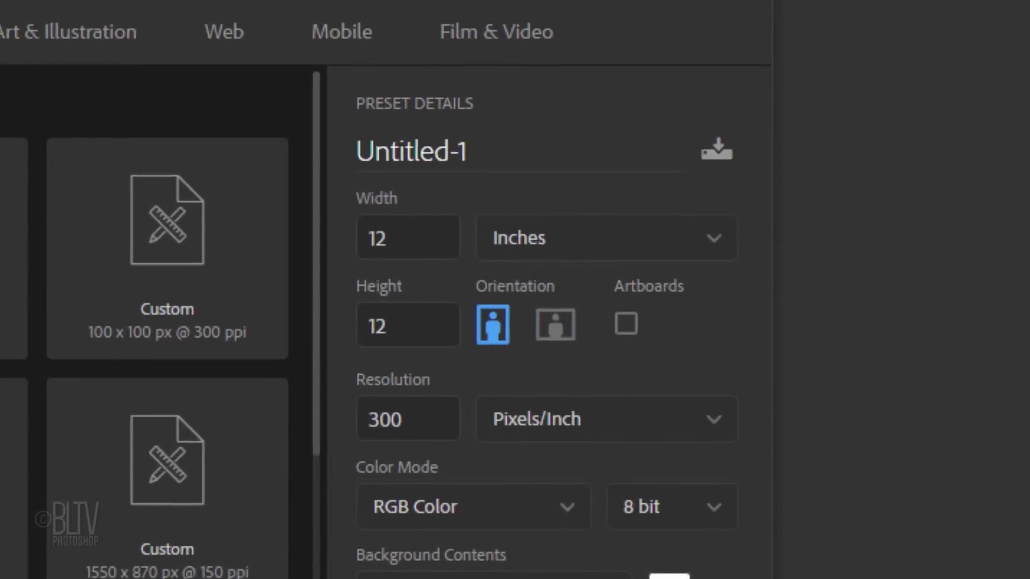
{"action": "left_click", "coordinate": [467, 231]}
{"action": "type", "text": "1.5"}
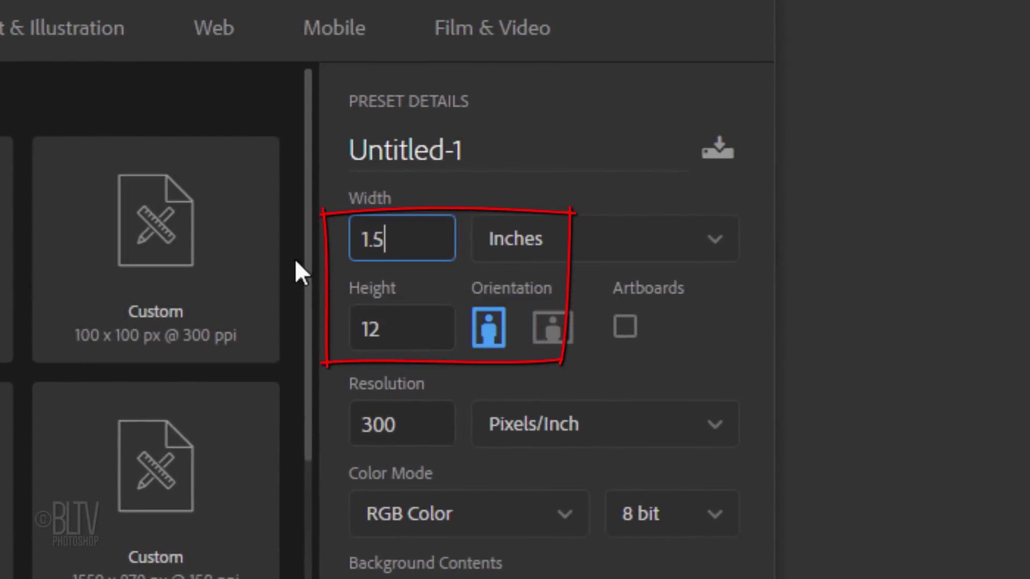
{"action": "key", "text": "Tab"}
{"action": "type", "text": "1.5"}
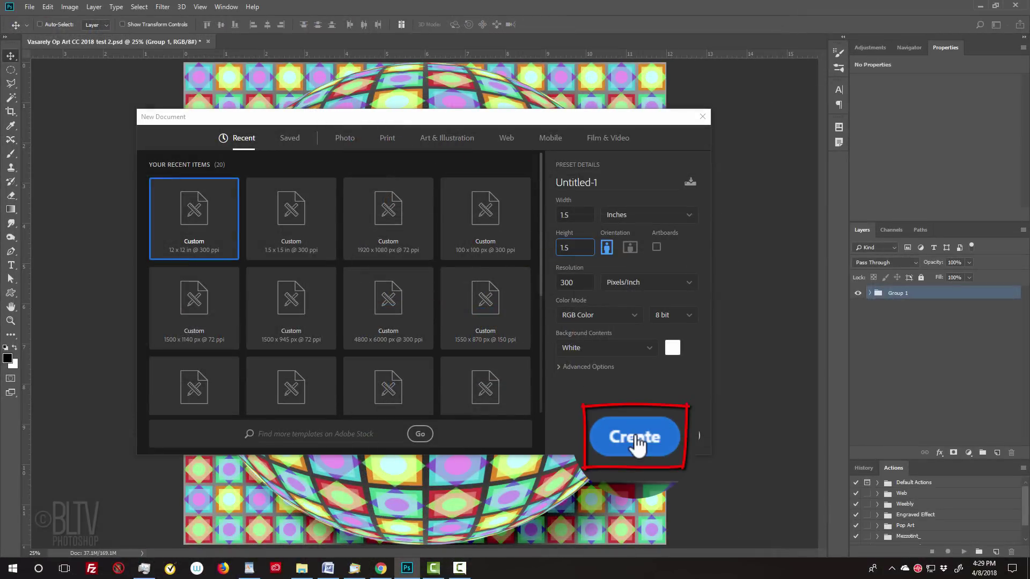
{"action": "left_click", "coordinate": [638, 439]}
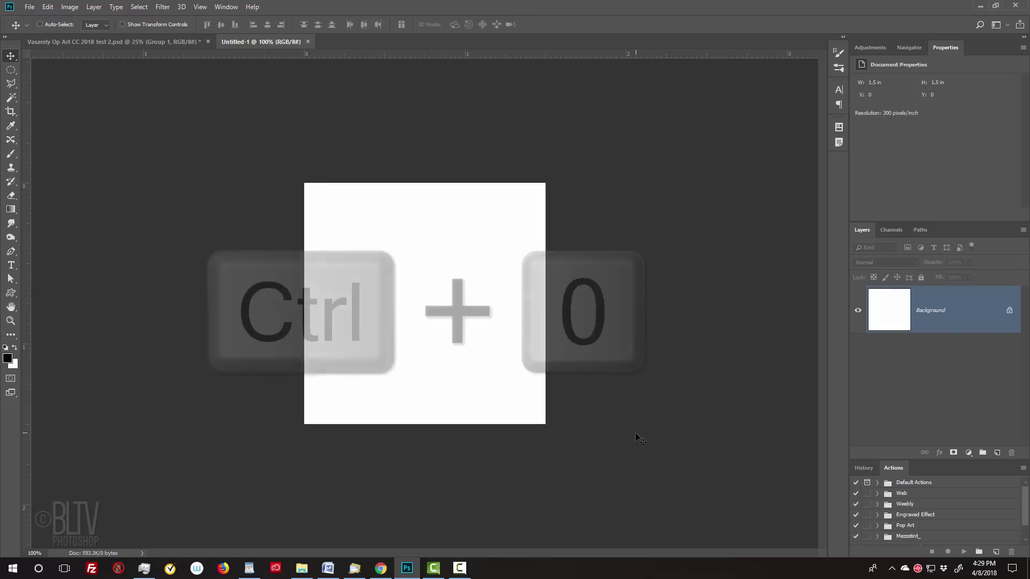
Fit the canvas on screen and add an empty Layer 1 above the Background.
{"action": "key", "text": "ctrl+0"}
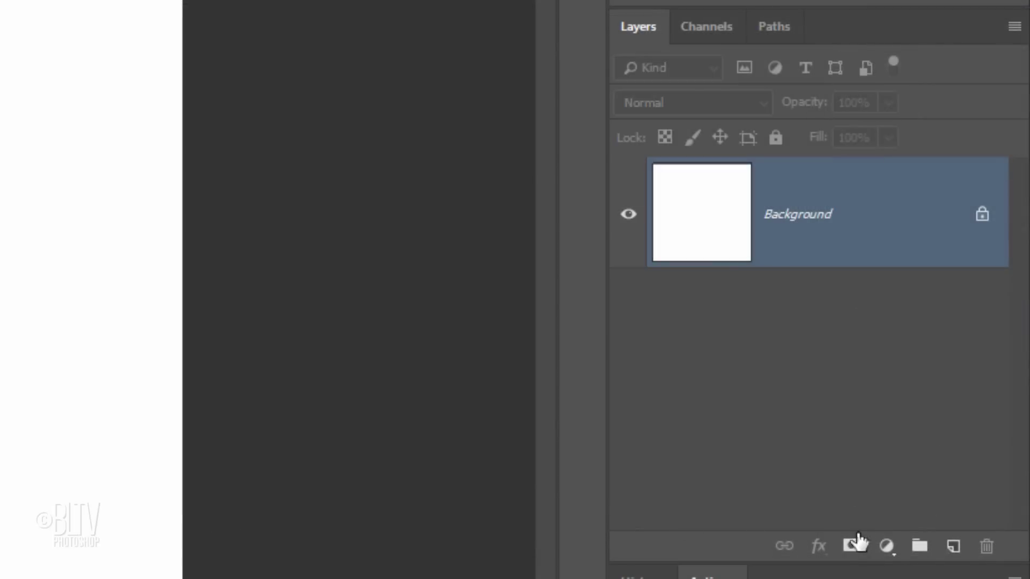
{"action": "left_click", "coordinate": [954, 548]}
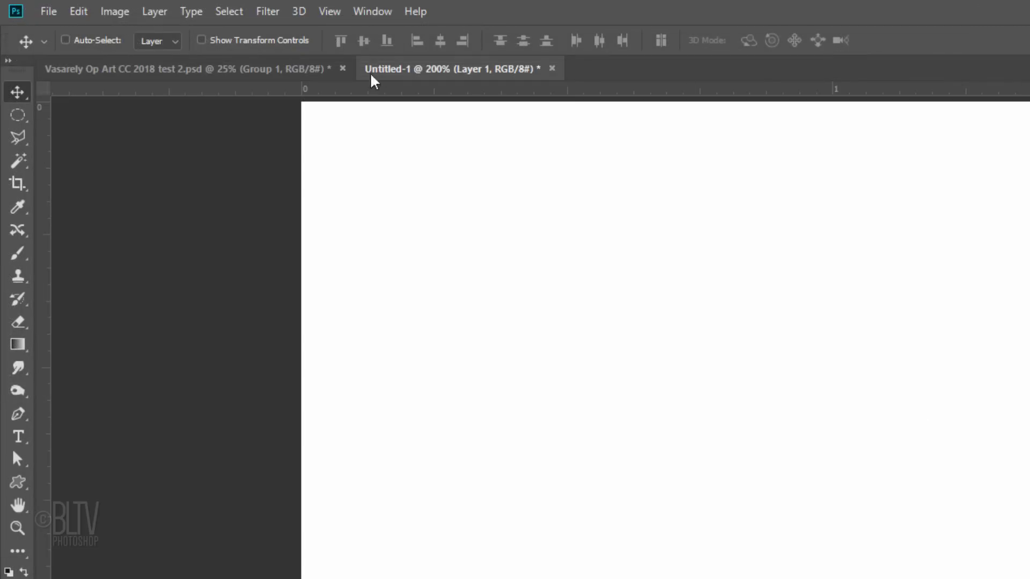
{"action": "left_click", "coordinate": [200, 7]}
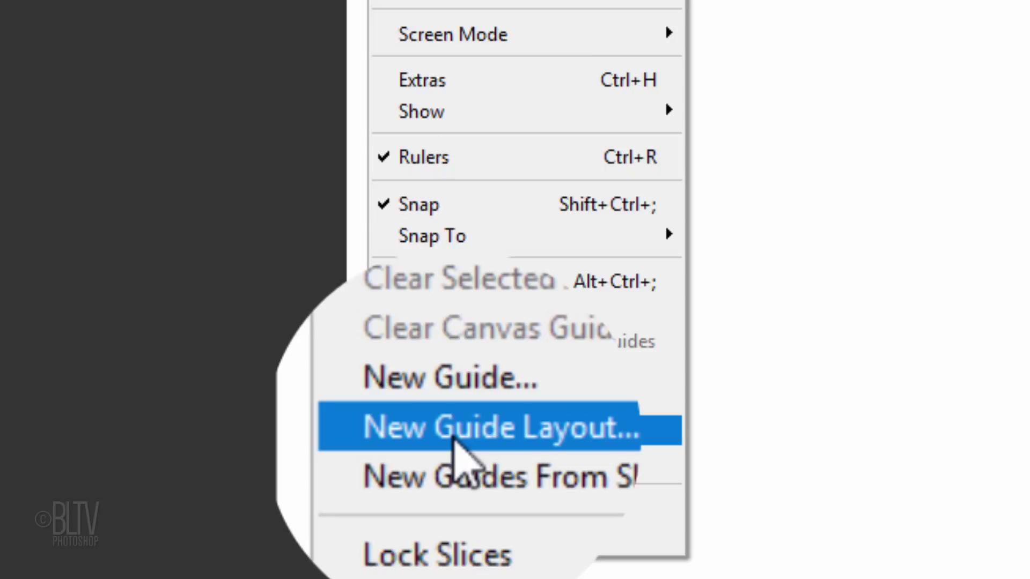
Apply a 2-column, 2-row guide layout and place horizontal and vertical guides through the canvas centre.
{"action": "left_click", "coordinate": [471, 438]}
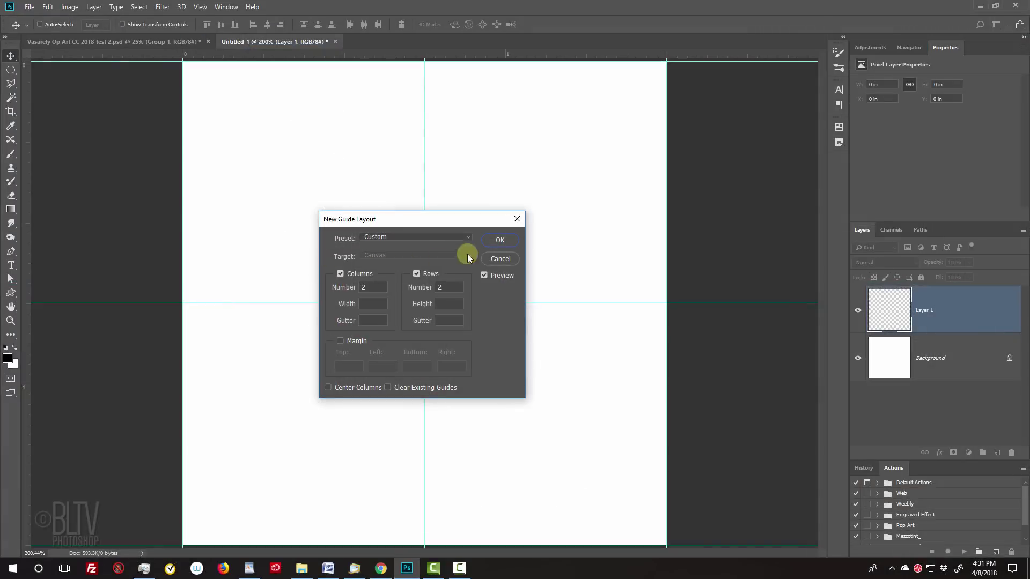
{"action": "left_click", "coordinate": [501, 241]}
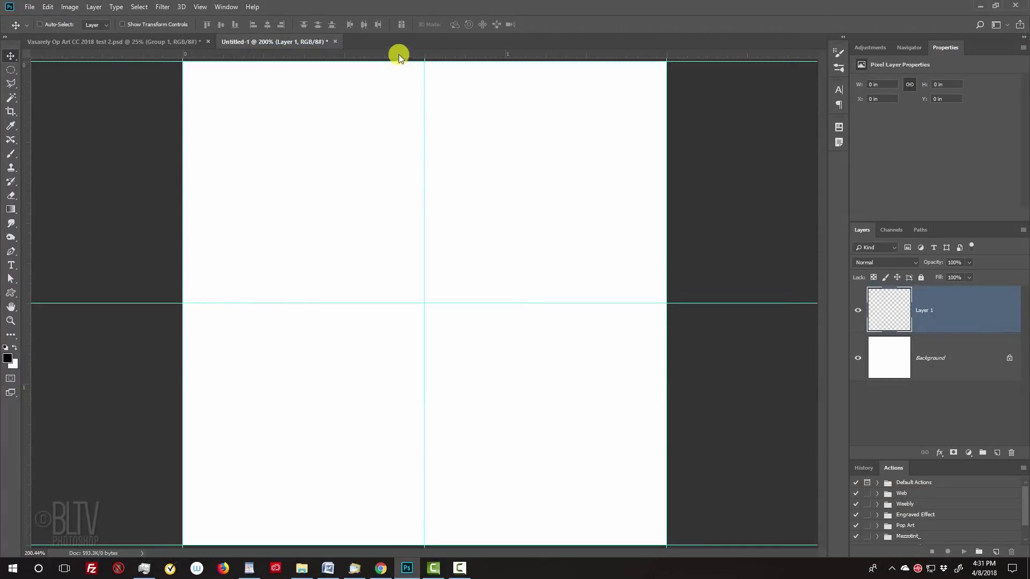
{"action": "left_click_drag", "start_coordinate": [397, 56], "coordinate": [390, 304]}
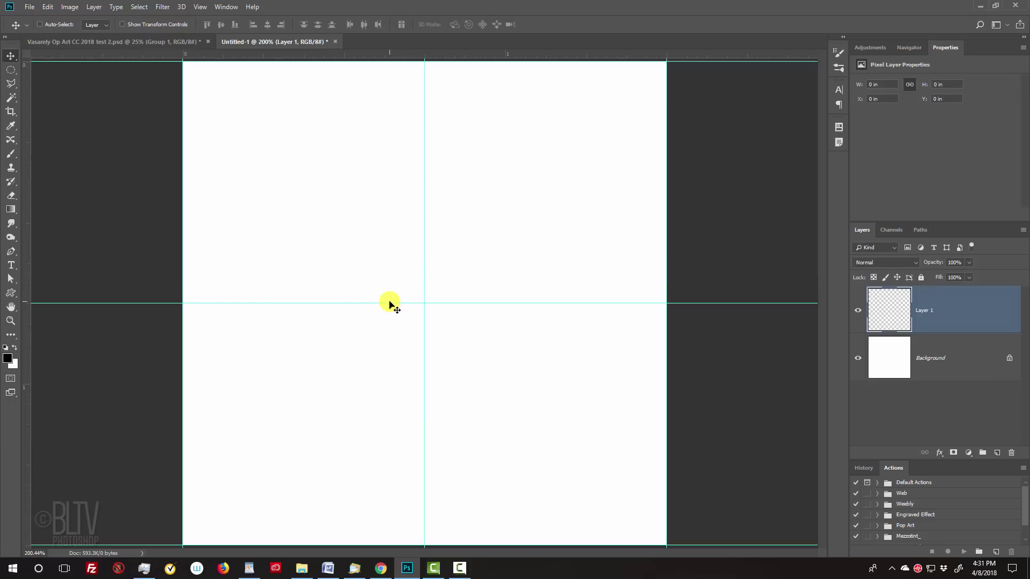
{"action": "left_click_drag", "start_coordinate": [36, 291], "coordinate": [425, 285]}
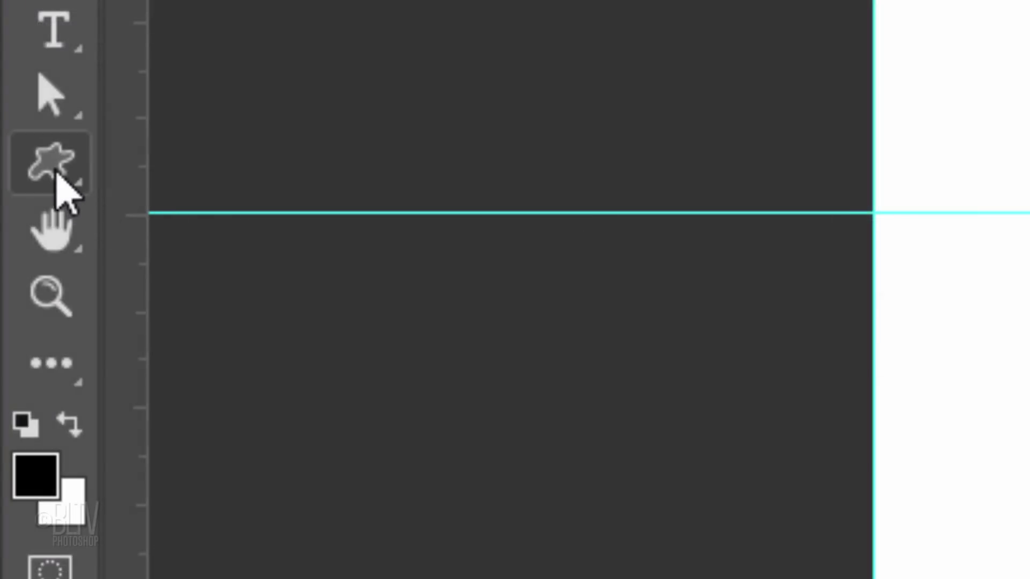
Switch to the Custom Shape Tool in Shape mode with black fill and no stroke.
{"action": "right_click", "coordinate": [55, 169]}
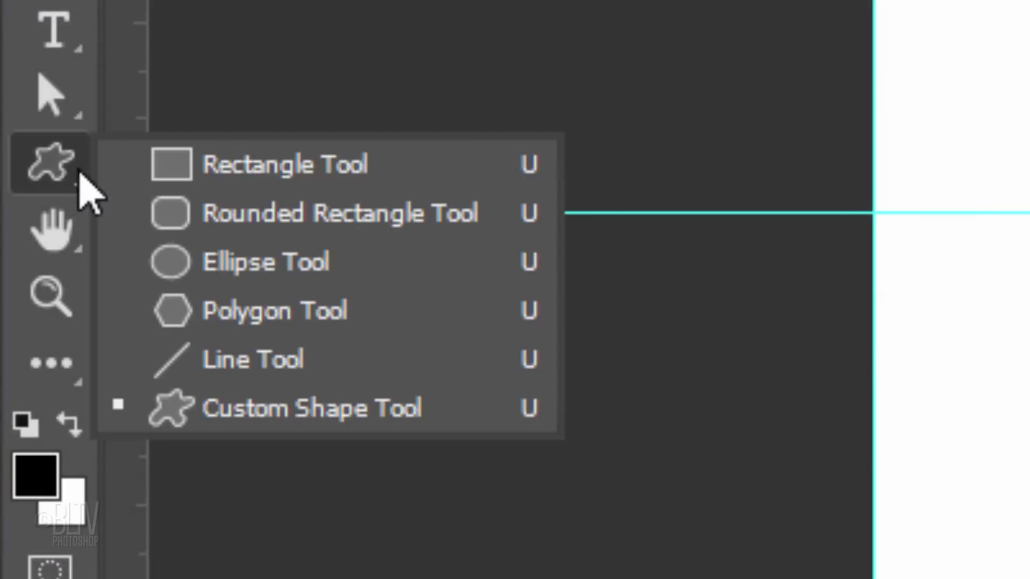
{"action": "left_click", "coordinate": [281, 418]}
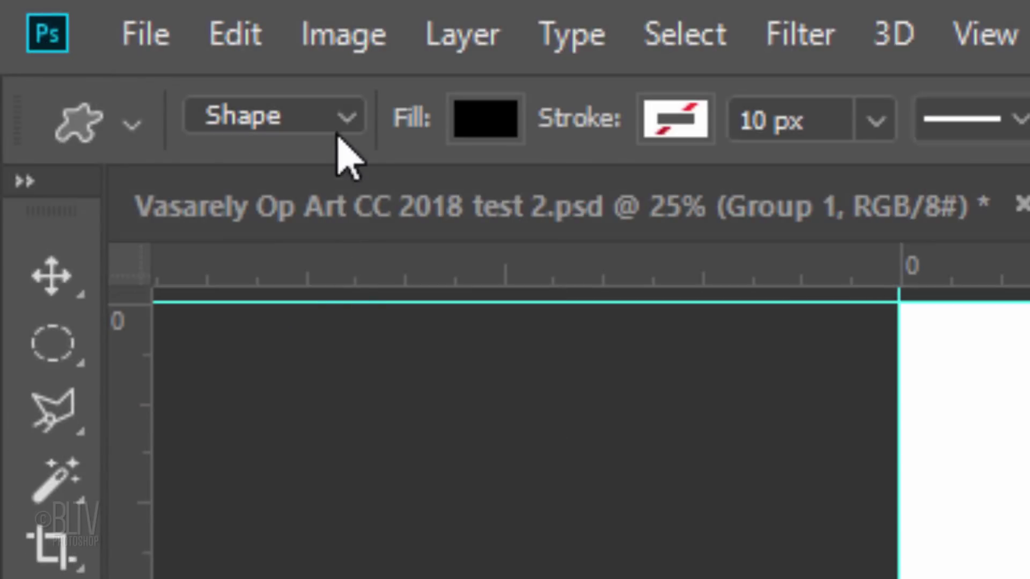
{"action": "left_click", "coordinate": [347, 119]}
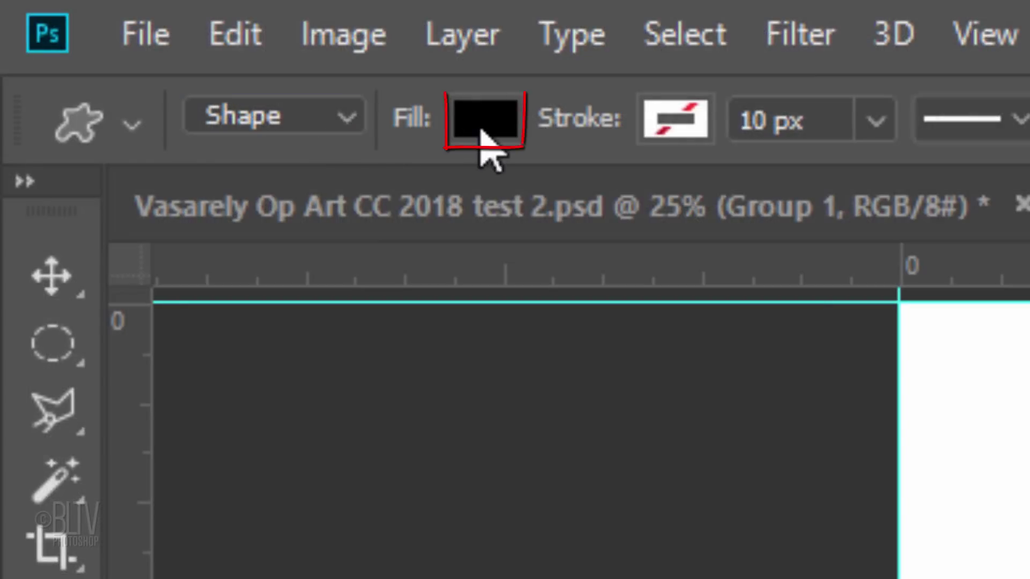
{"action": "left_click", "coordinate": [485, 120]}
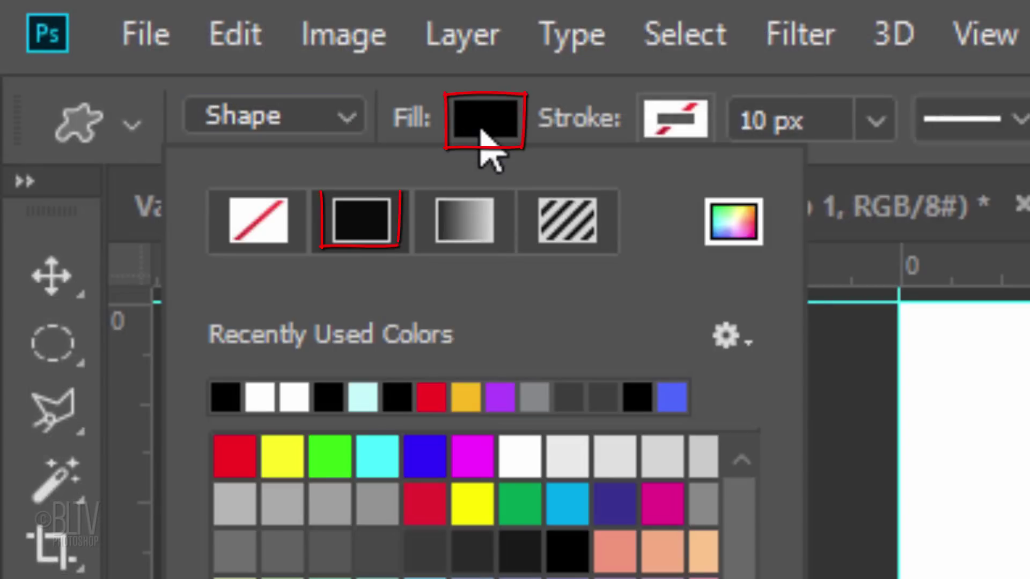
{"action": "left_click", "coordinate": [484, 122]}
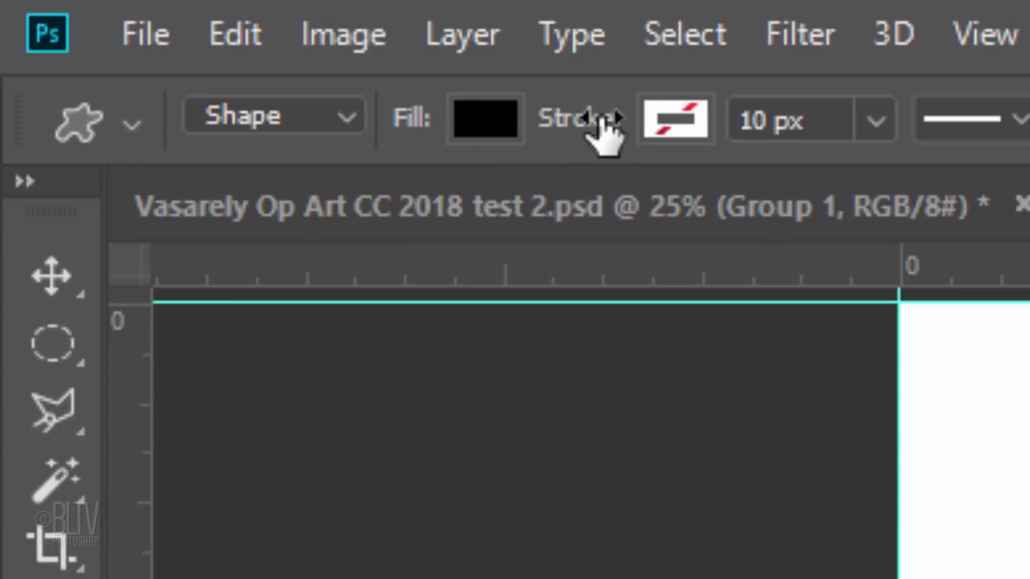
{"action": "left_click", "coordinate": [675, 121]}
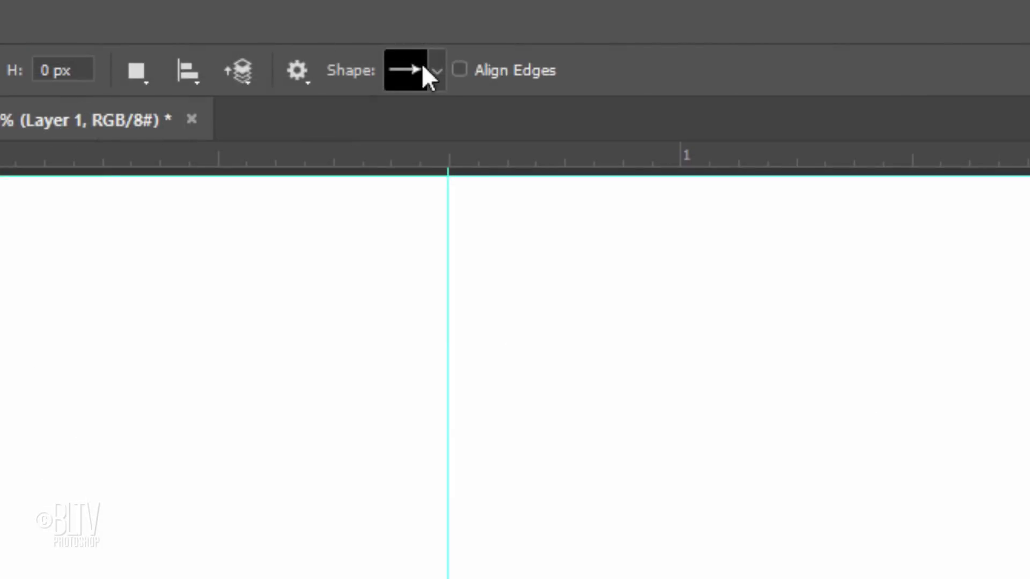
Load the Shapes set, pick the square frame shape and set it to draw outward from its centre.
{"action": "left_click", "coordinate": [437, 70]}
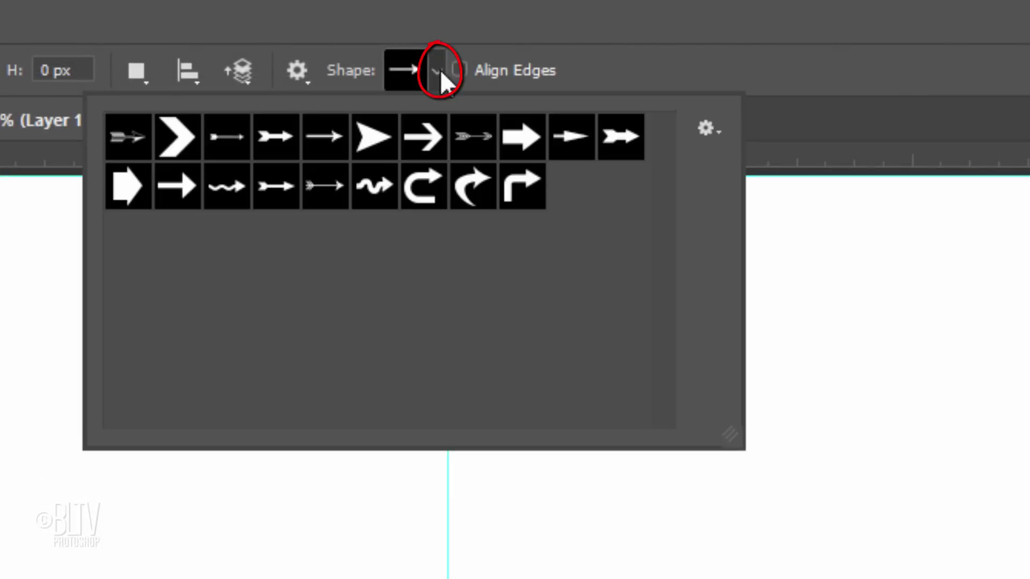
{"action": "left_click", "coordinate": [703, 129]}
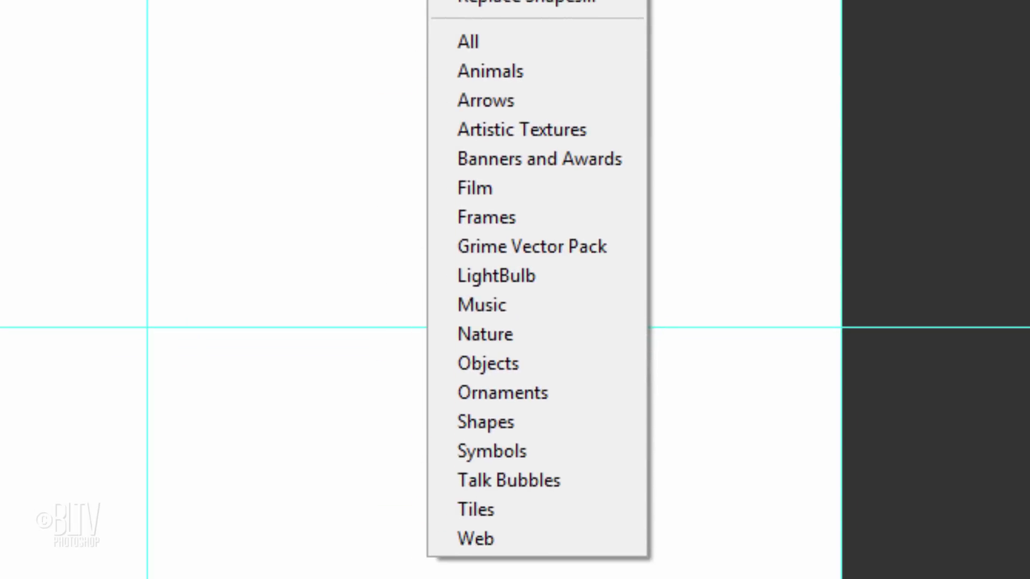
{"action": "left_click", "coordinate": [500, 425]}
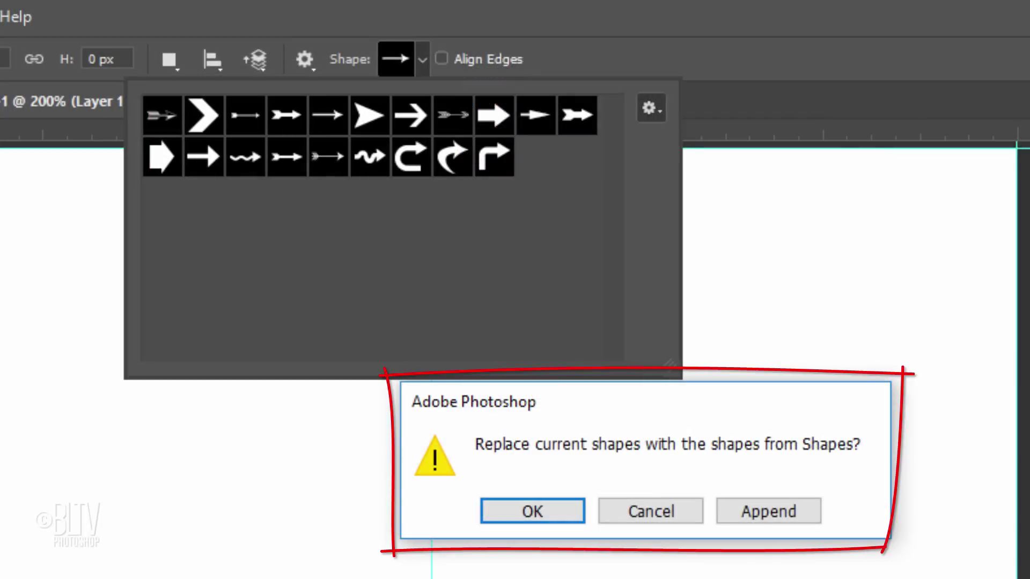
{"action": "left_click", "coordinate": [539, 511]}
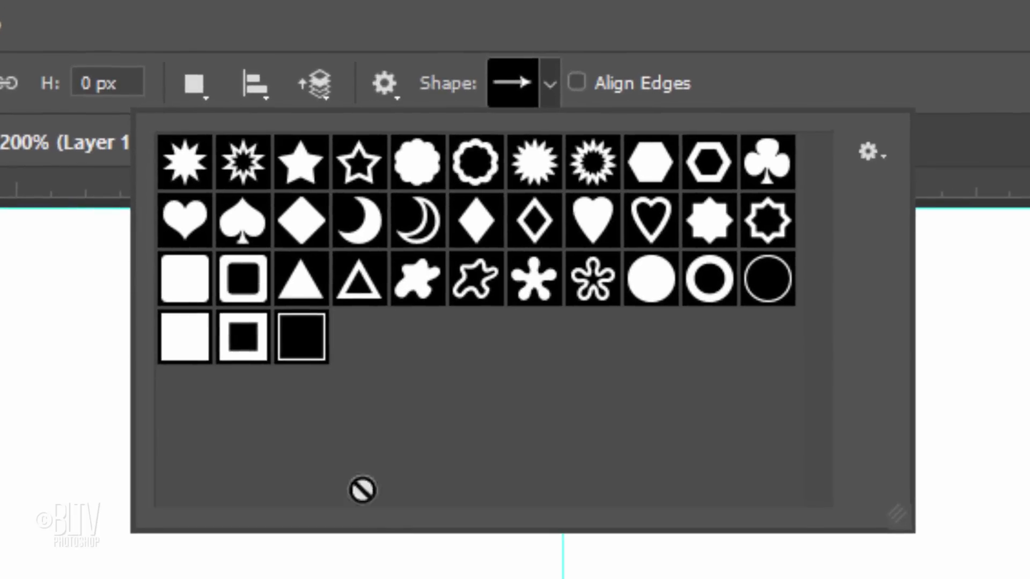
{"action": "left_click", "coordinate": [302, 342]}
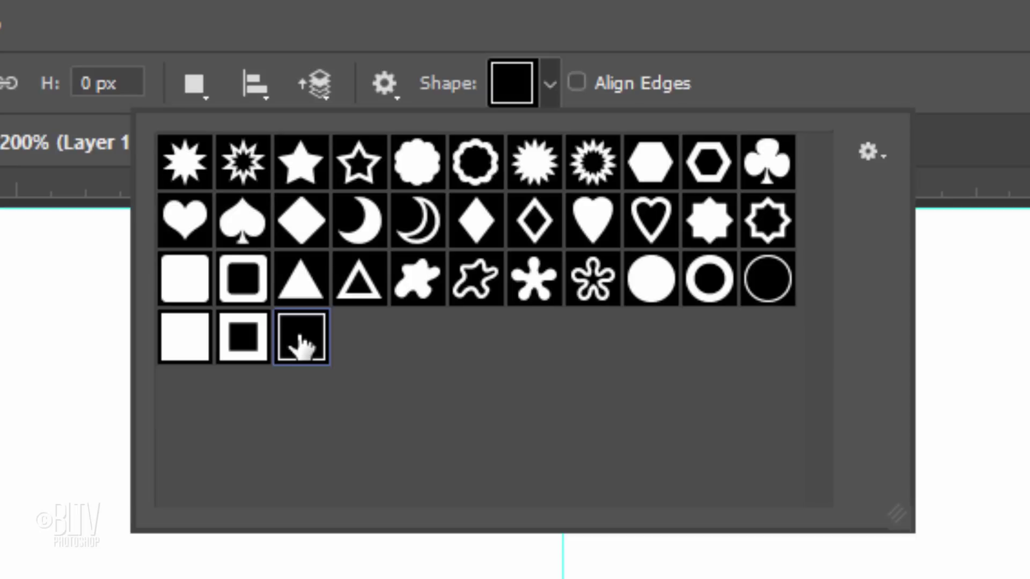
{"action": "left_click", "coordinate": [385, 82]}
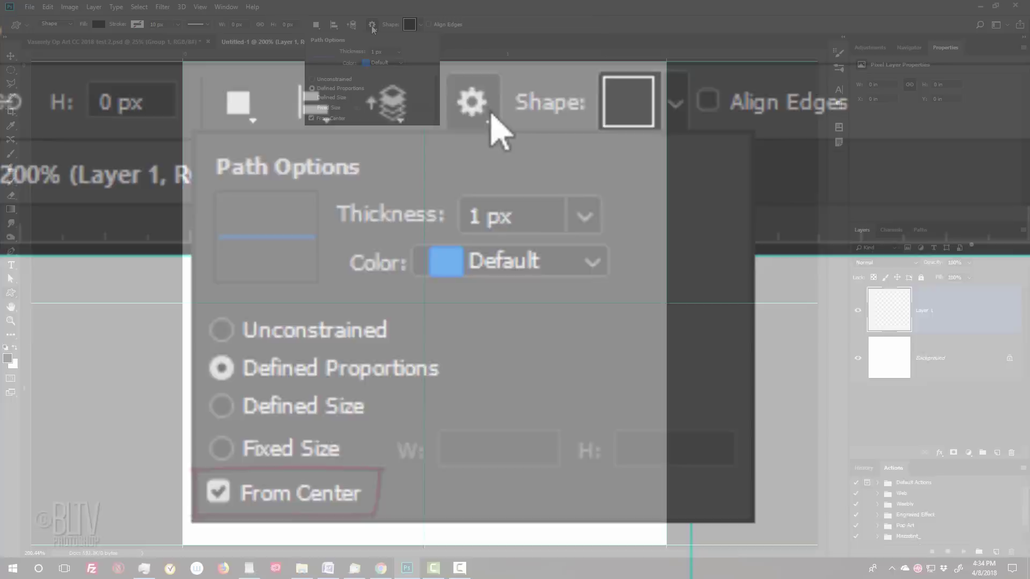
{"action": "left_click", "coordinate": [483, 113]}
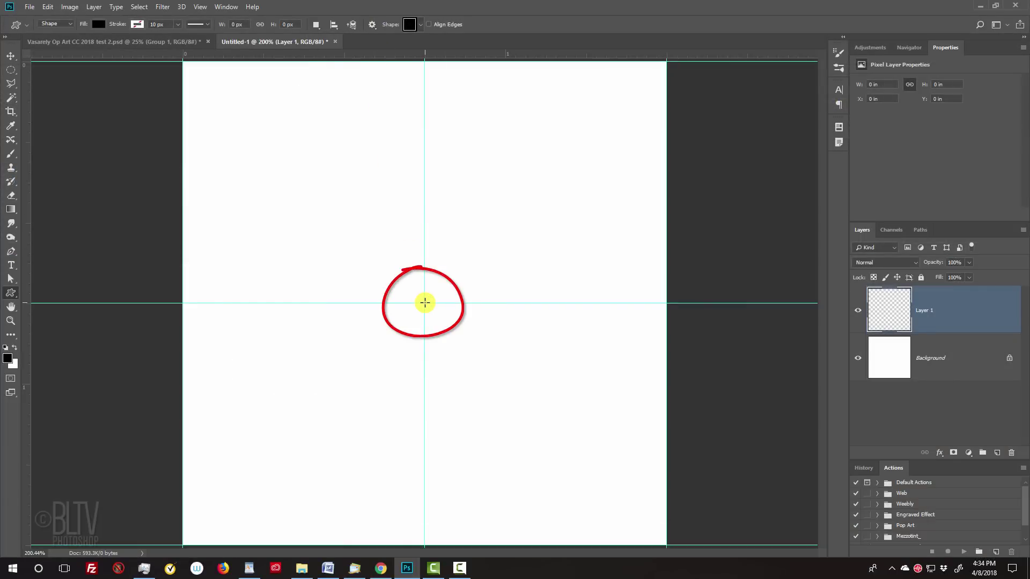
Draw a square frame from the canvas centre and give it a blue #0012ff colour overlay.
{"action": "left_click_drag", "start_coordinate": [424, 302], "coordinate": [590, 132]}
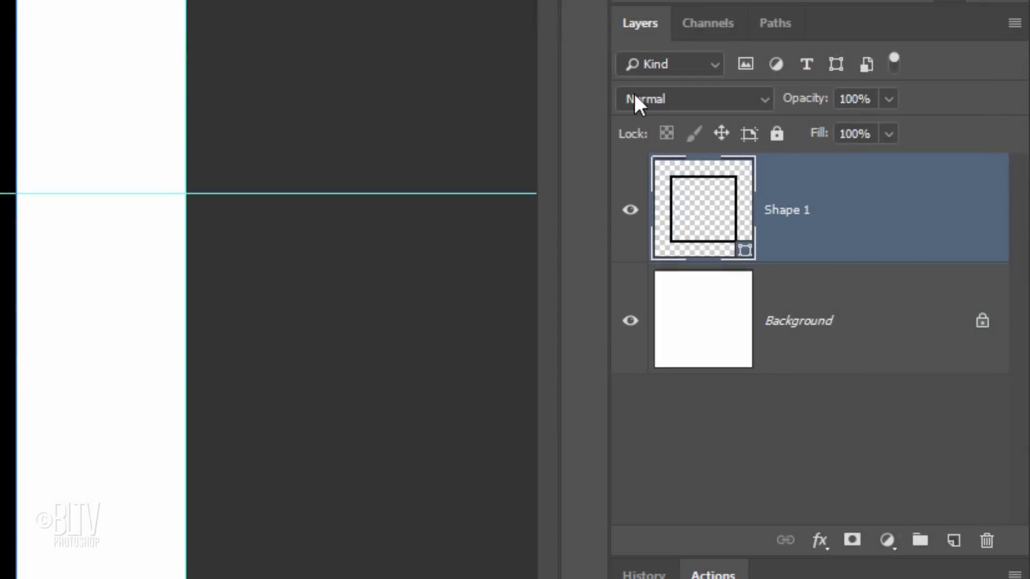
{"action": "double_click", "coordinate": [880, 203]}
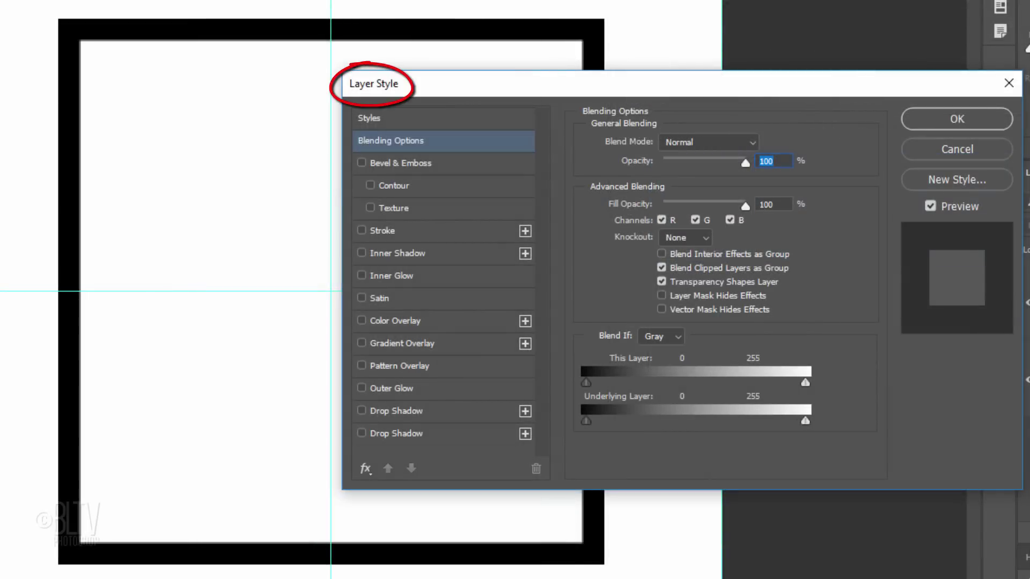
{"action": "left_click", "coordinate": [395, 321]}
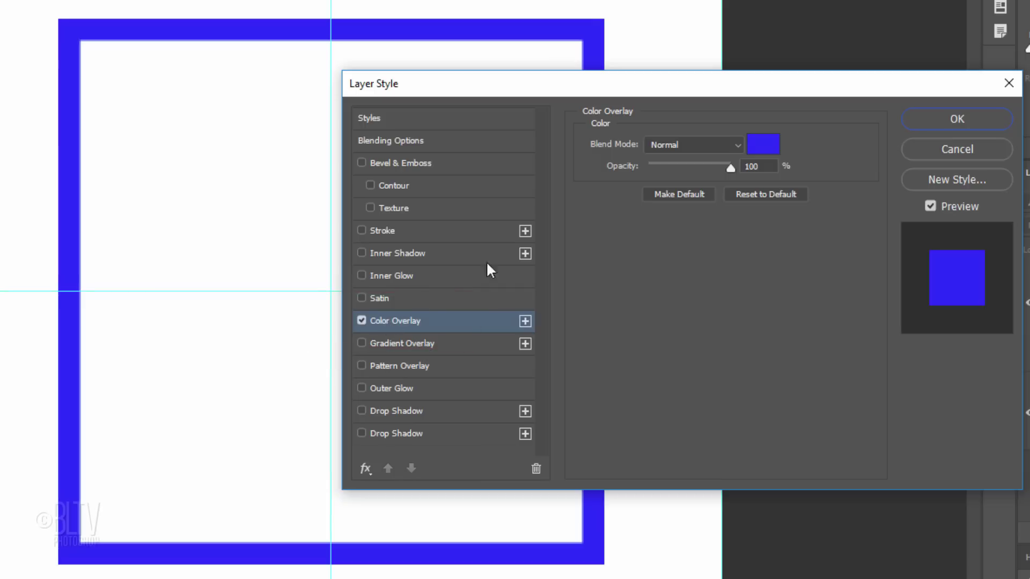
{"action": "left_click", "coordinate": [757, 143]}
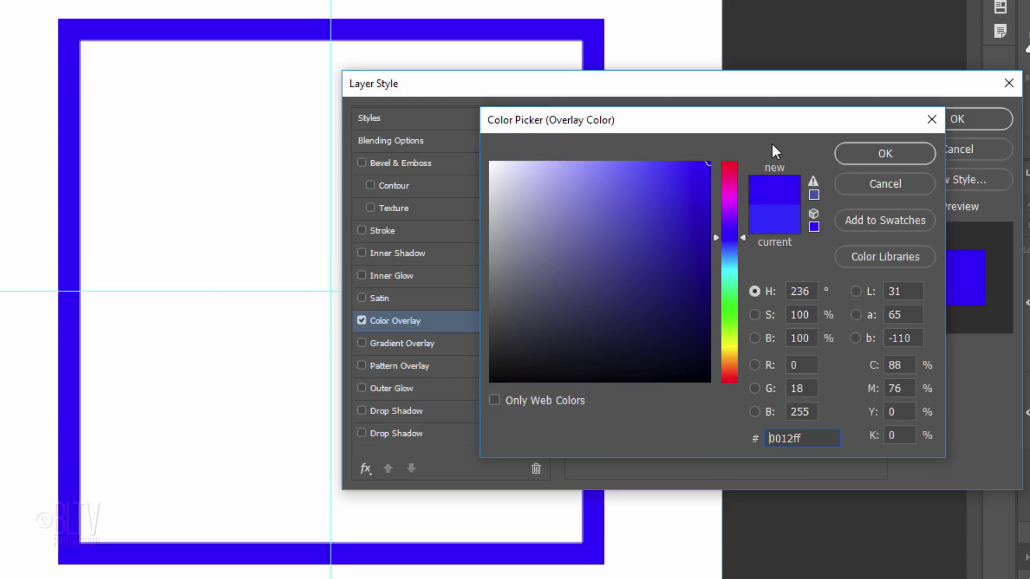
{"action": "left_click", "coordinate": [873, 155]}
{"action": "left_click", "coordinate": [956, 118]}
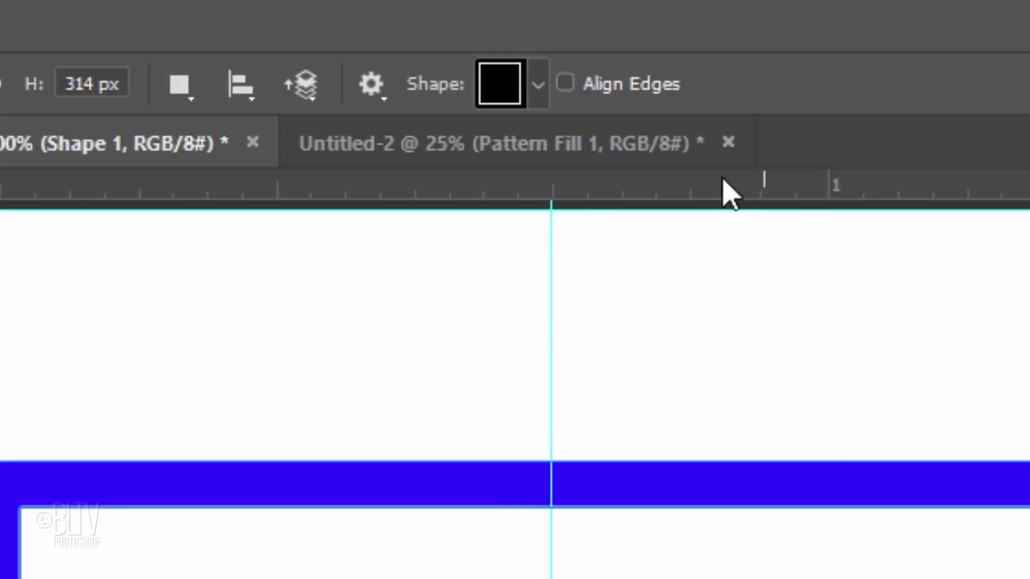
Draw a thin circle outline as Shape 2 and move it below Shape 1 in the layer stack.
{"action": "left_click", "coordinate": [537, 84]}
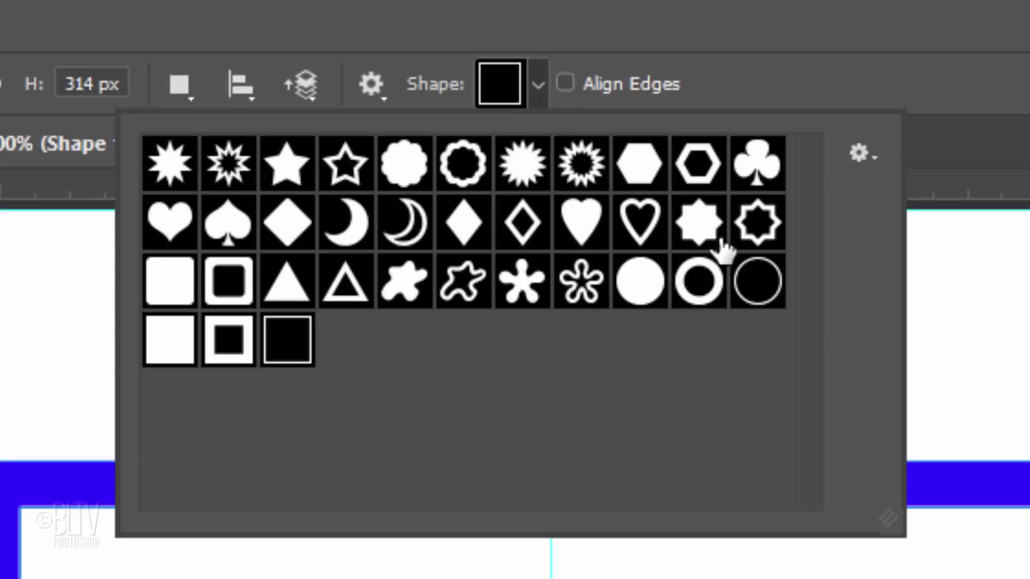
{"action": "left_click", "coordinate": [759, 281]}
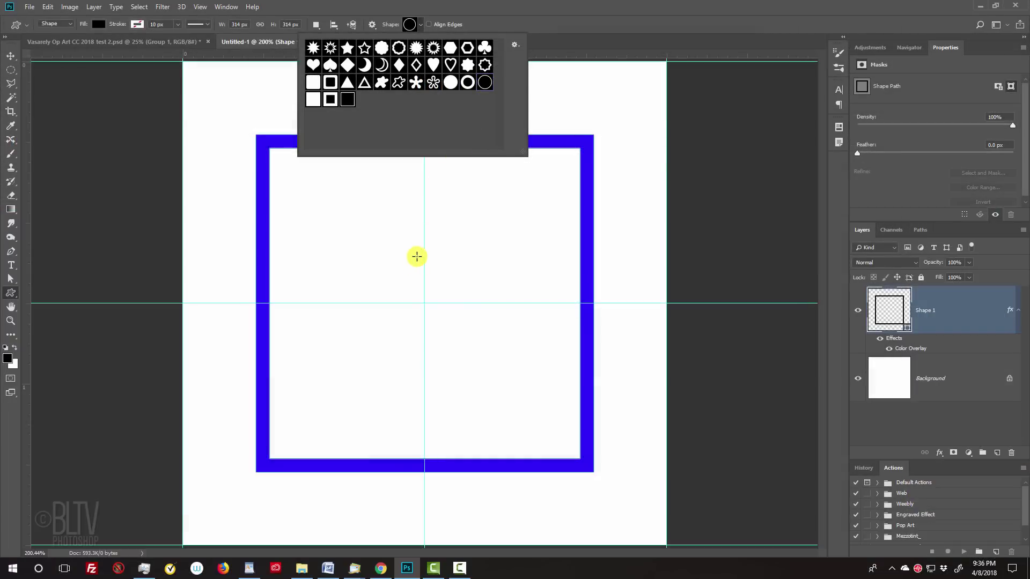
{"action": "left_click", "coordinate": [424, 303]}
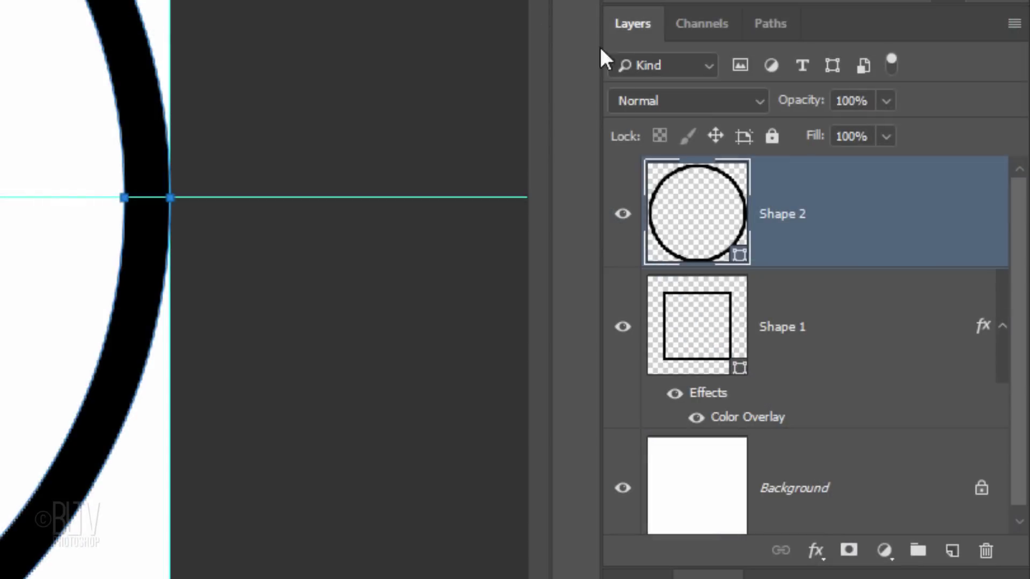
{"action": "mouse_move", "coordinate": [833, 233]}
{"action": "left_mouse_down"}
{"action": "mouse_move", "coordinate": [826, 327]}
{"action": "mouse_move", "coordinate": [841, 427]}
{"action": "left_mouse_up"}
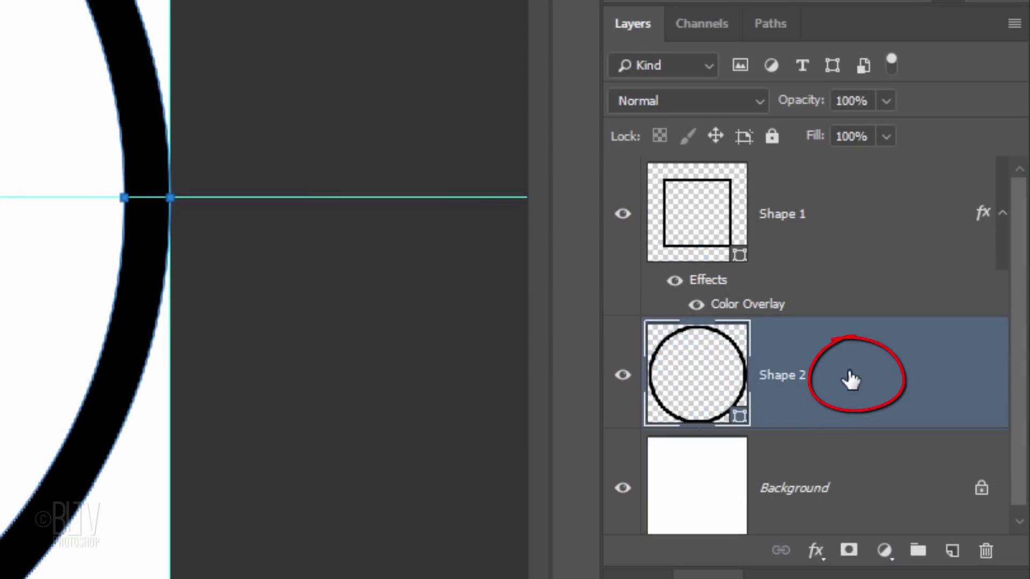
Give the Shape 2 ring a light-blue colour overlay layer style.
{"action": "double_click", "coordinate": [850, 379]}
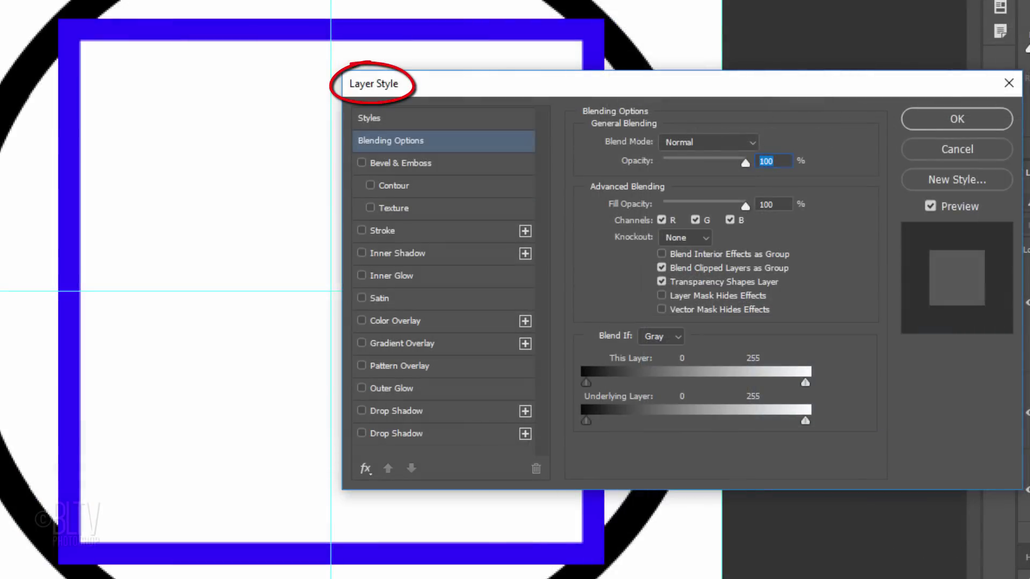
{"action": "left_click", "coordinate": [395, 321]}
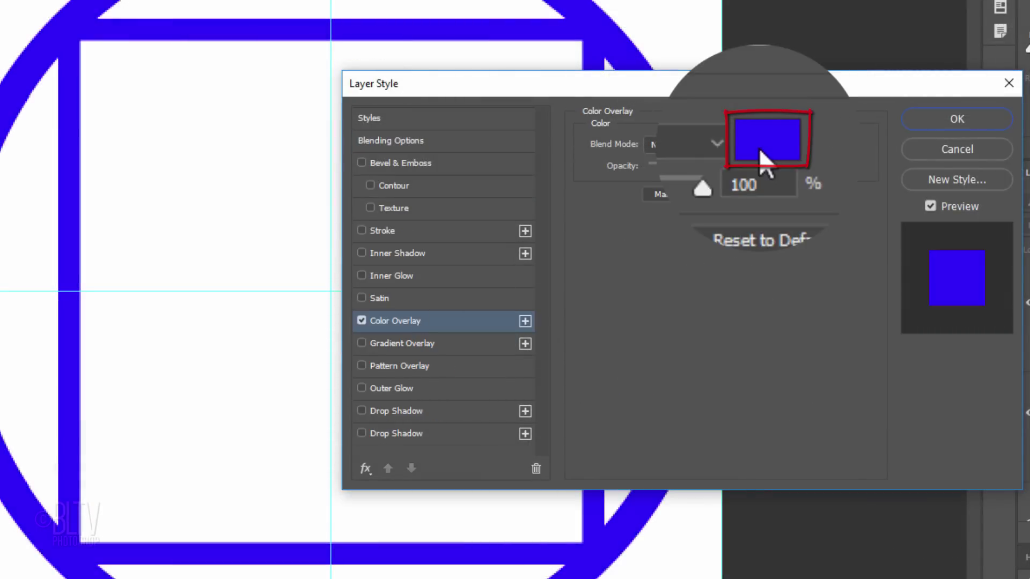
{"action": "left_click", "coordinate": [764, 149]}
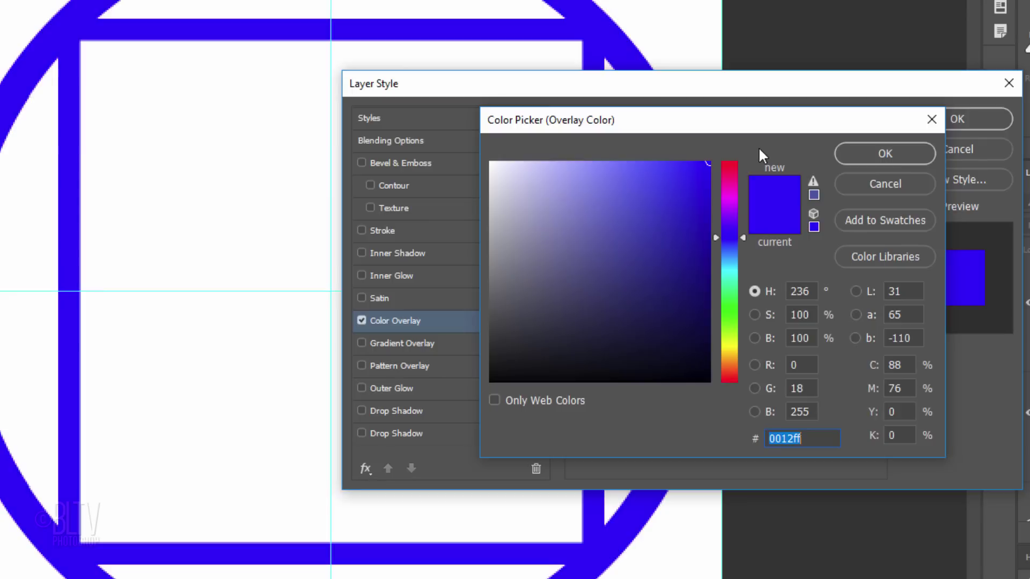
{"action": "left_click", "coordinate": [729, 172]}
{"action": "left_click", "coordinate": [729, 259]}
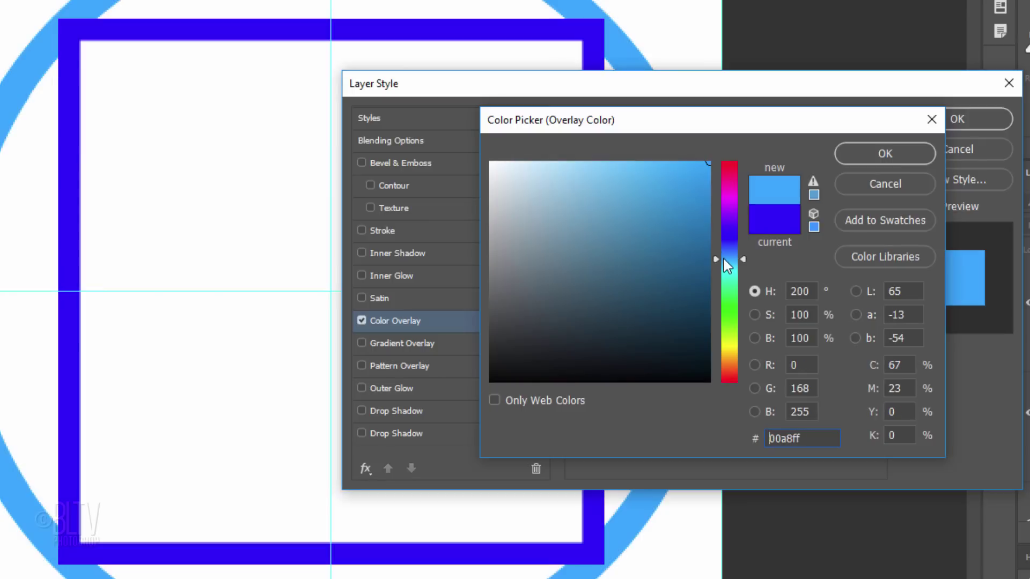
{"action": "left_click", "coordinate": [884, 154]}
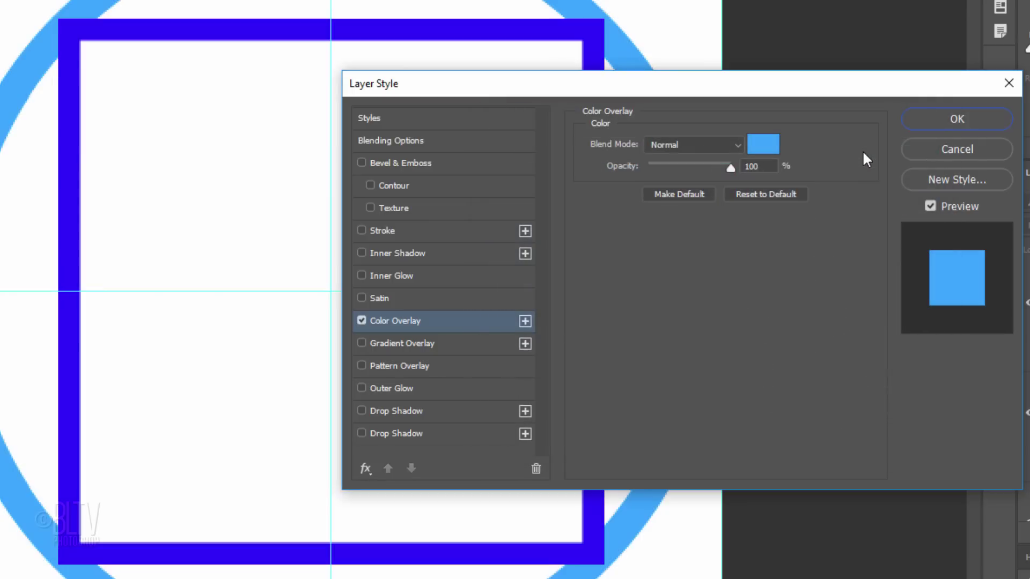
{"action": "left_click", "coordinate": [941, 120]}
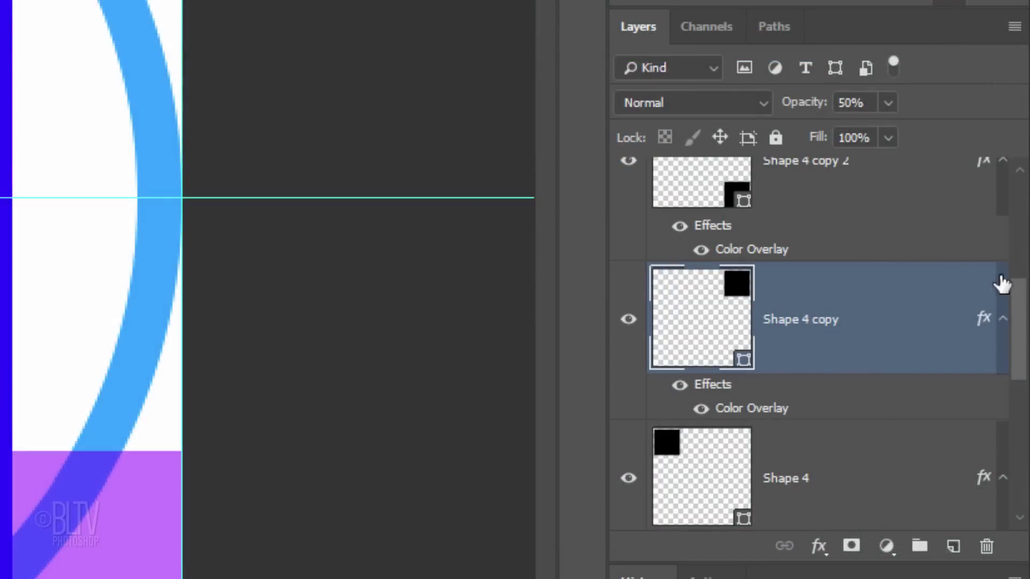
{"action": "scroll", "coordinate": [1001, 281], "scroll_direction": "up", "scroll_amount": 1}
{"action": "left_click_drag", "start_coordinate": [1023, 256], "coordinate": [1021, 173]}
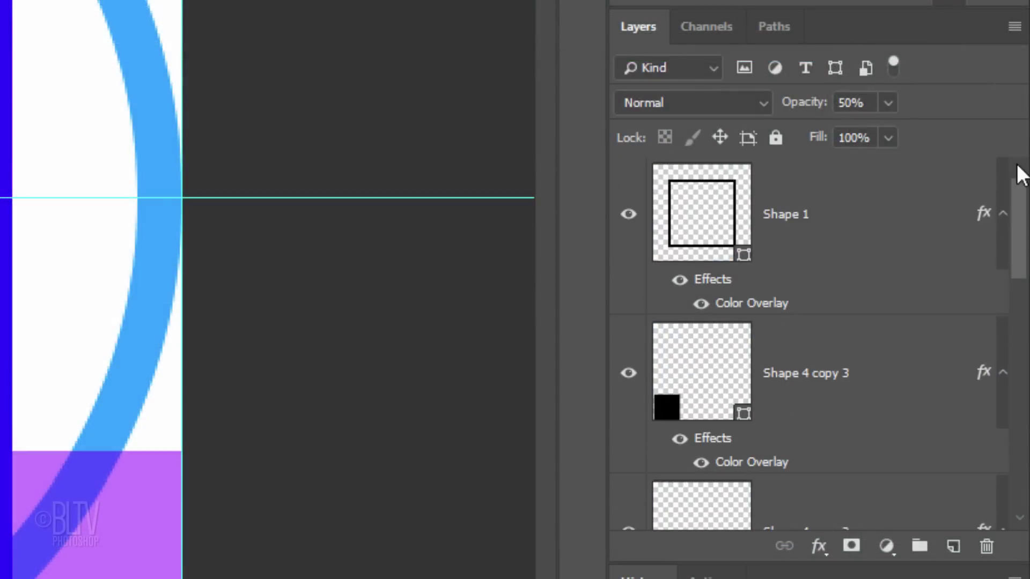
Select Shape 1 through Shape 2 and group them into Group 1.
{"action": "left_click", "coordinate": [881, 211]}
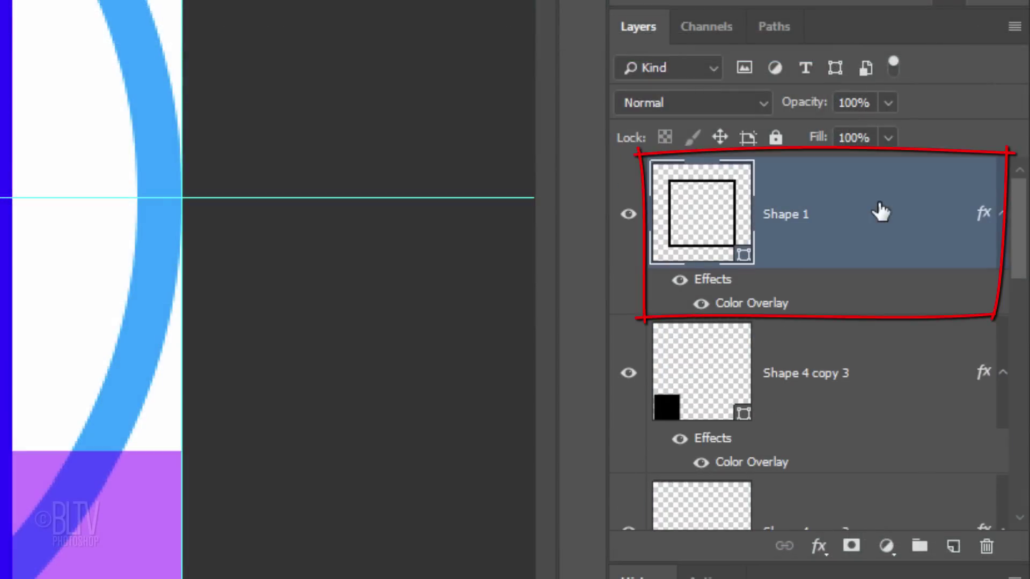
{"action": "left_click_drag", "start_coordinate": [1020, 213], "coordinate": [995, 519]}
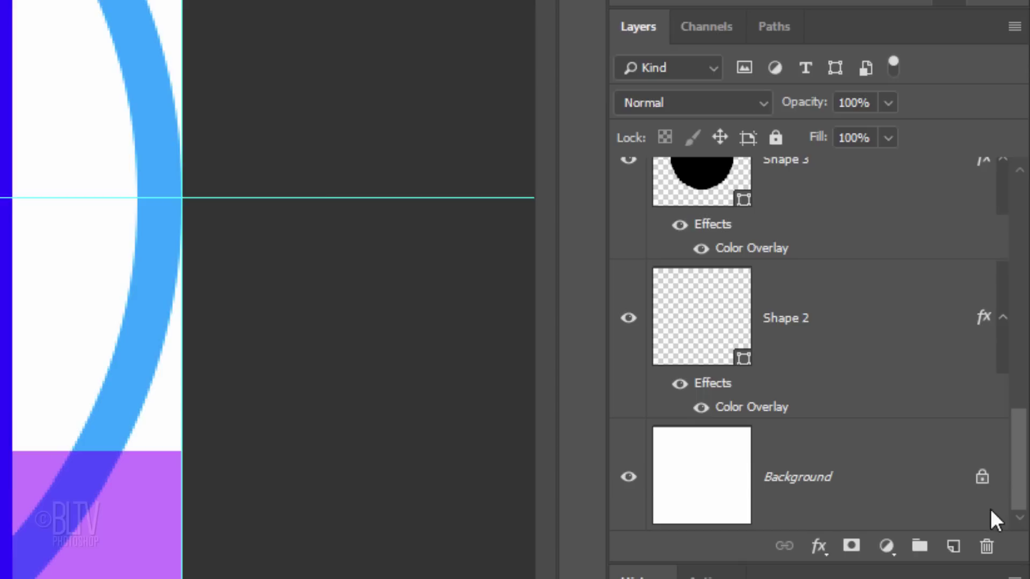
{"action": "left_click", "coordinate": [854, 324], "text": "shift"}
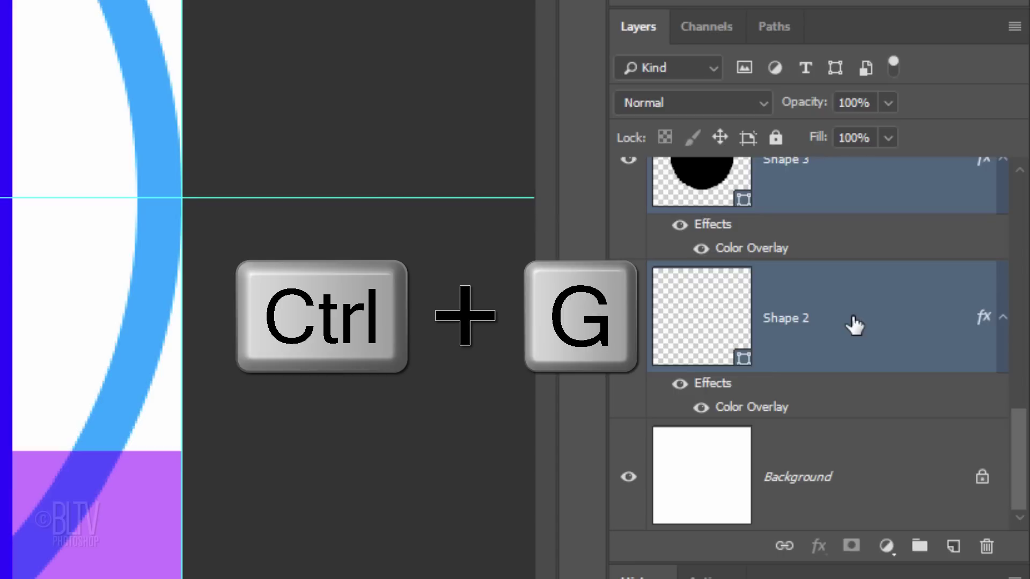
{"action": "key", "text": "ctrl+g"}
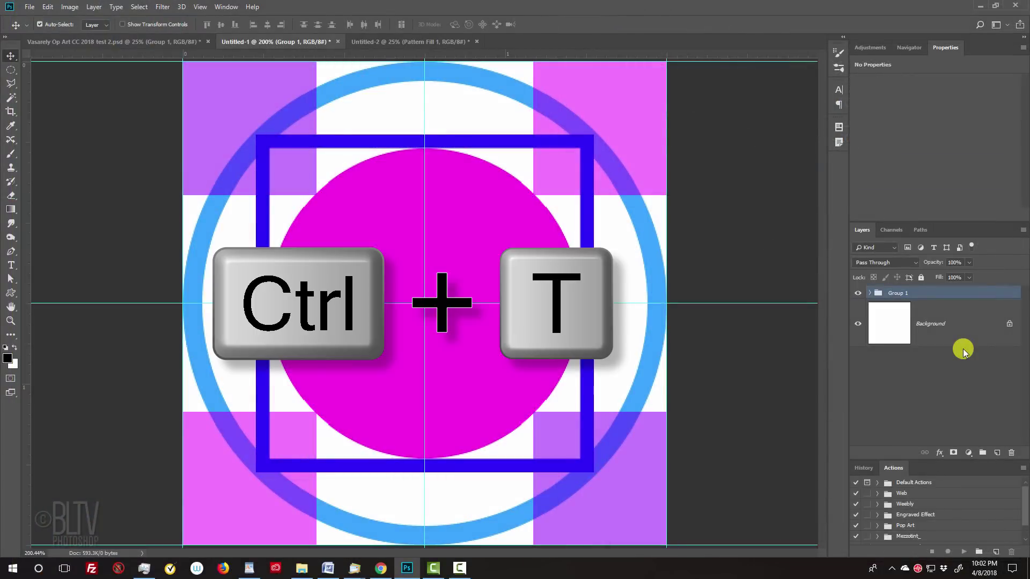
Free-transform Group 1 down to 0.75 × 0.75 inches in the top-left quadrant.
{"action": "key", "text": "ctrl+t"}
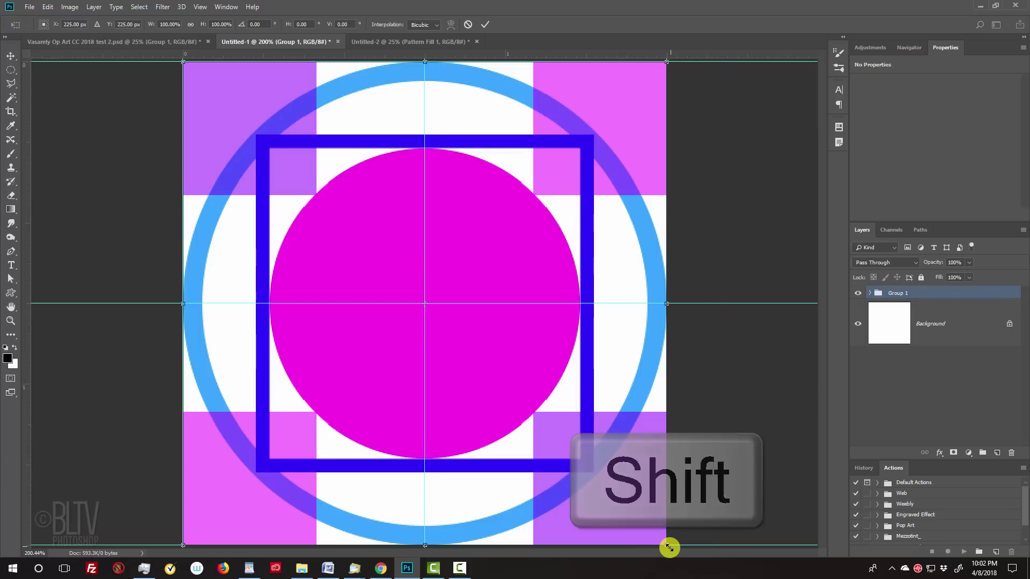
{"action": "mouse_move", "coordinate": [670, 548]}
{"action": "left_mouse_down"}
{"action": "mouse_move", "coordinate": [480, 349]}
{"action": "mouse_move", "coordinate": [421, 308]}
{"action": "left_mouse_up"}
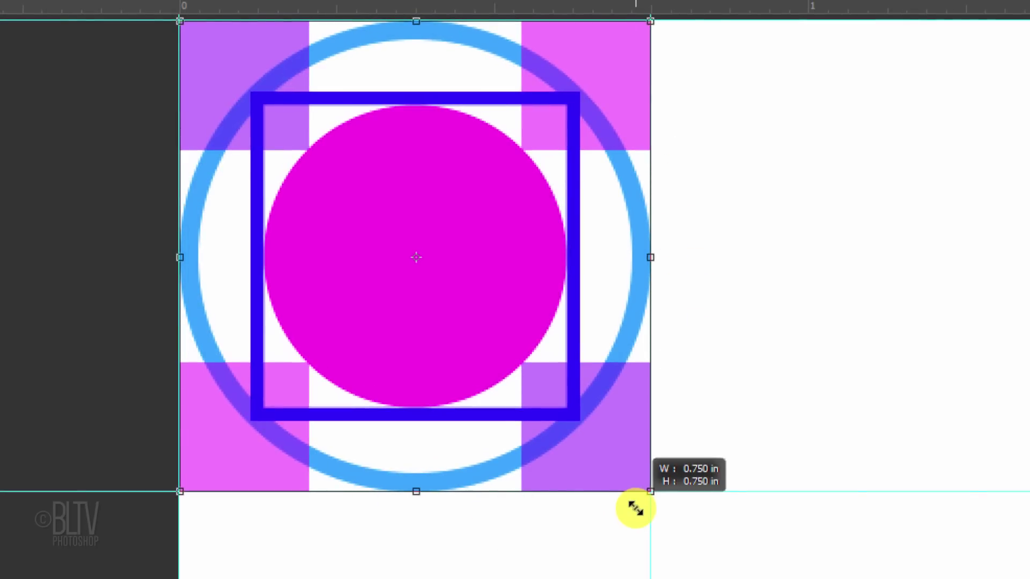
{"action": "key", "text": "Return"}
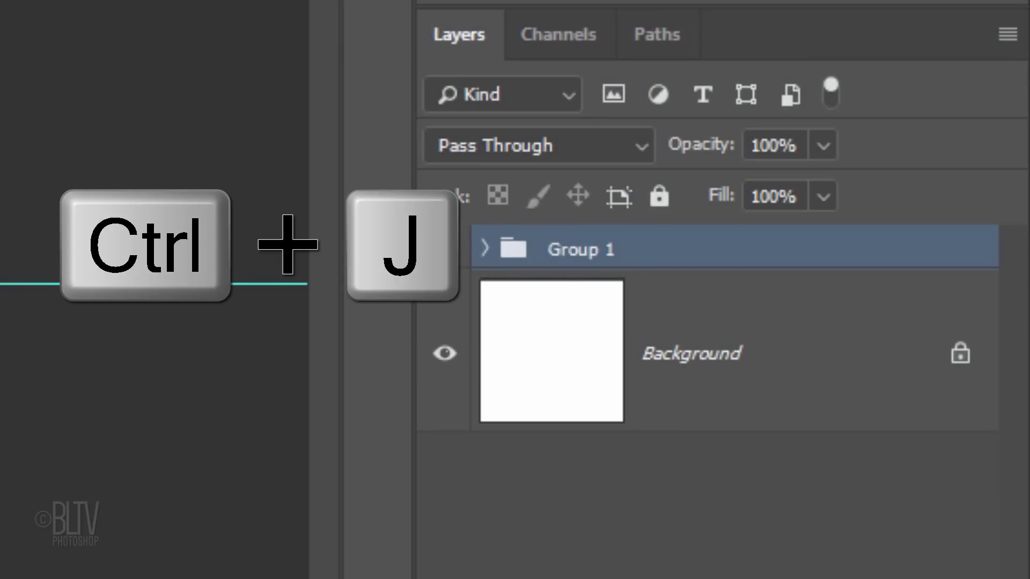
Duplicate the tile group three times into the remaining quadrants to complete the 2×2 grid, then hide the guides.
{"action": "key", "text": "ctrl+j"}
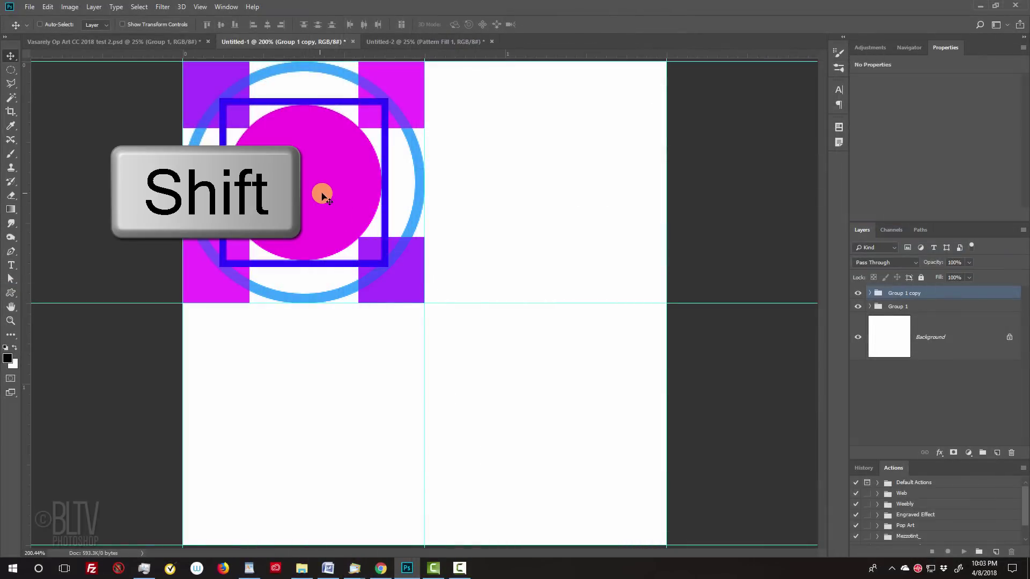
{"action": "left_click_drag", "start_coordinate": [322, 194], "coordinate": [563, 189]}
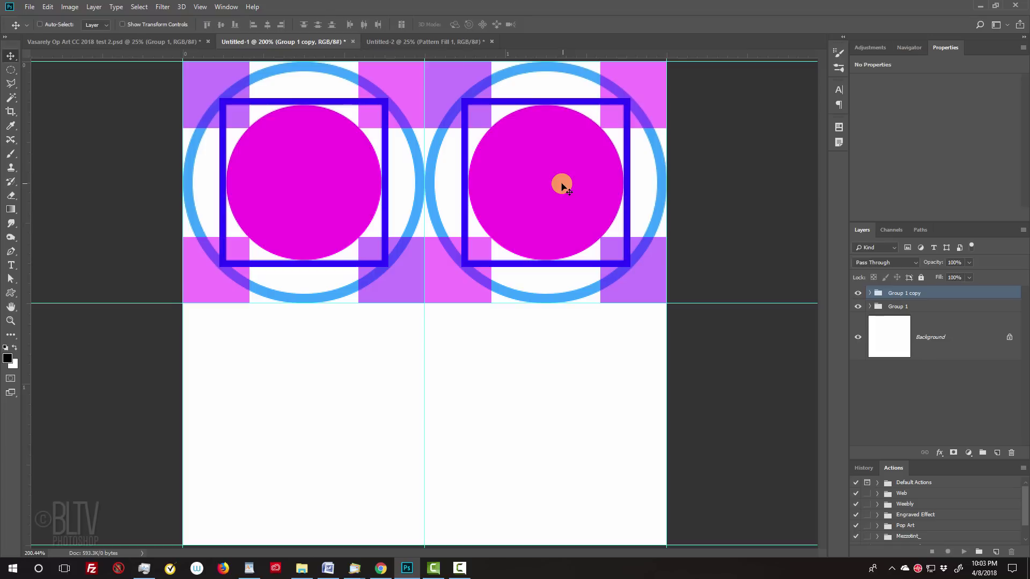
{"action": "key", "text": "ctrl+j"}
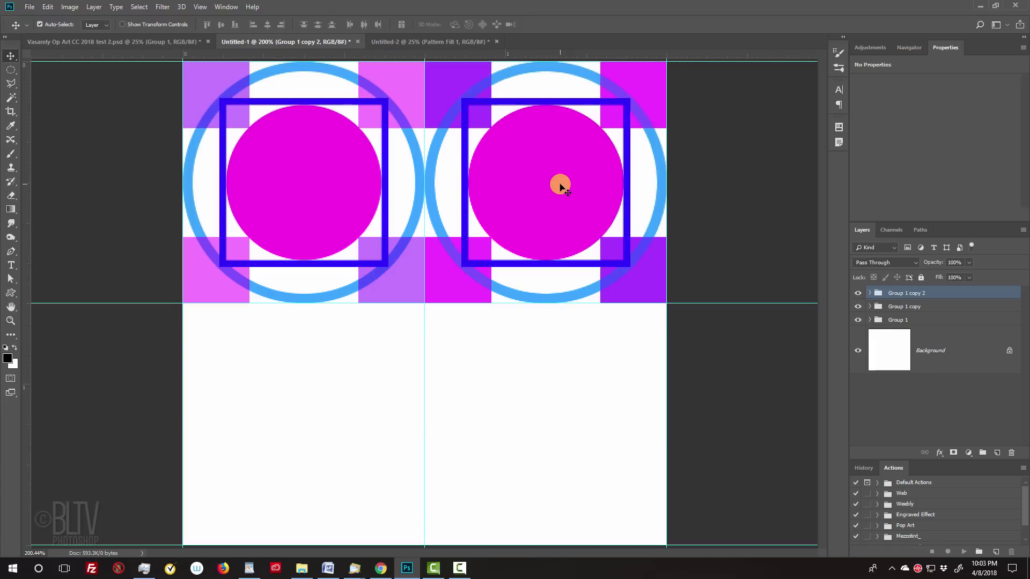
{"action": "left_click_drag", "start_coordinate": [561, 187], "coordinate": [592, 430]}
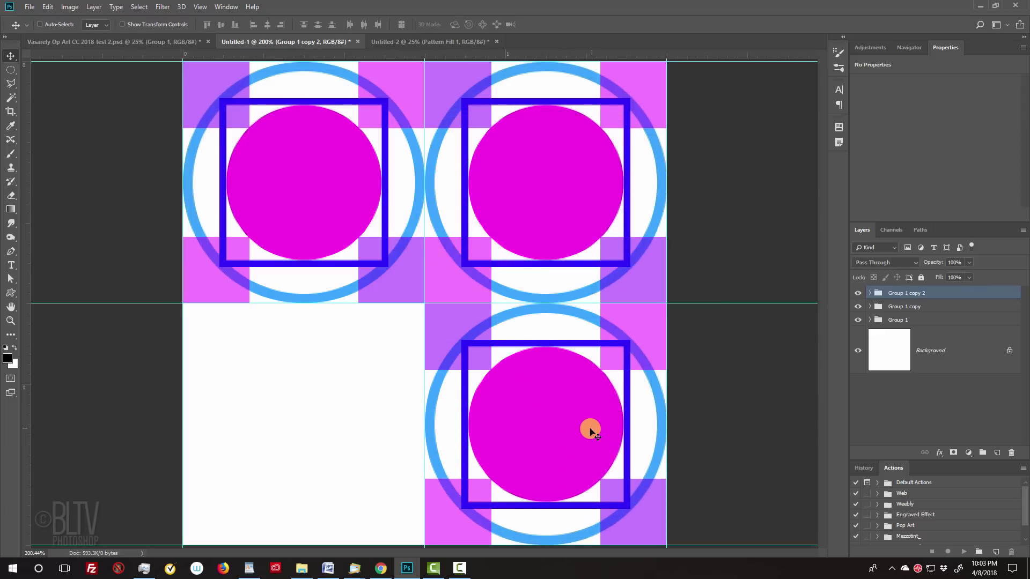
{"action": "key", "text": "ctrl+j"}
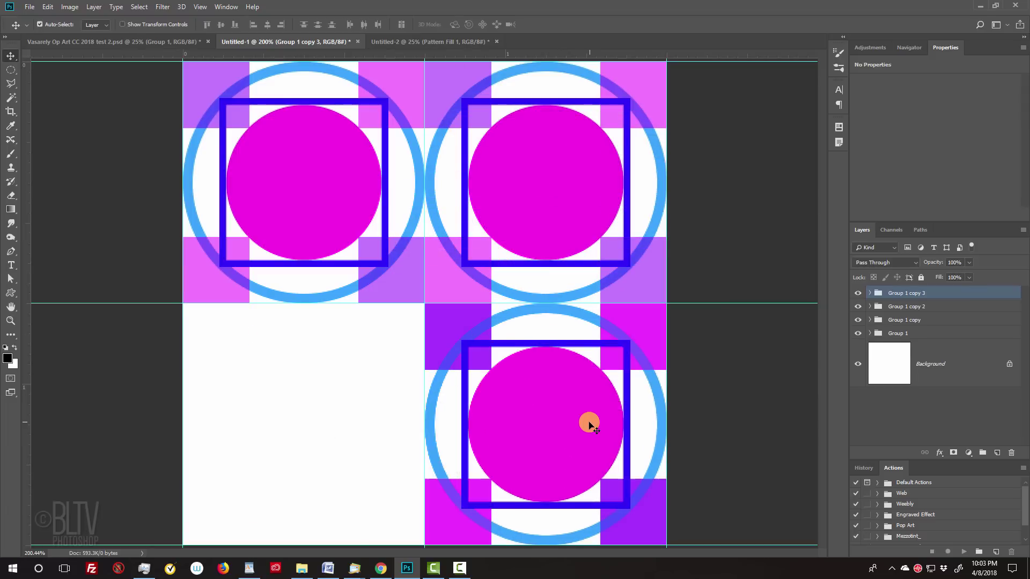
{"action": "left_click_drag", "start_coordinate": [591, 430], "coordinate": [345, 406]}
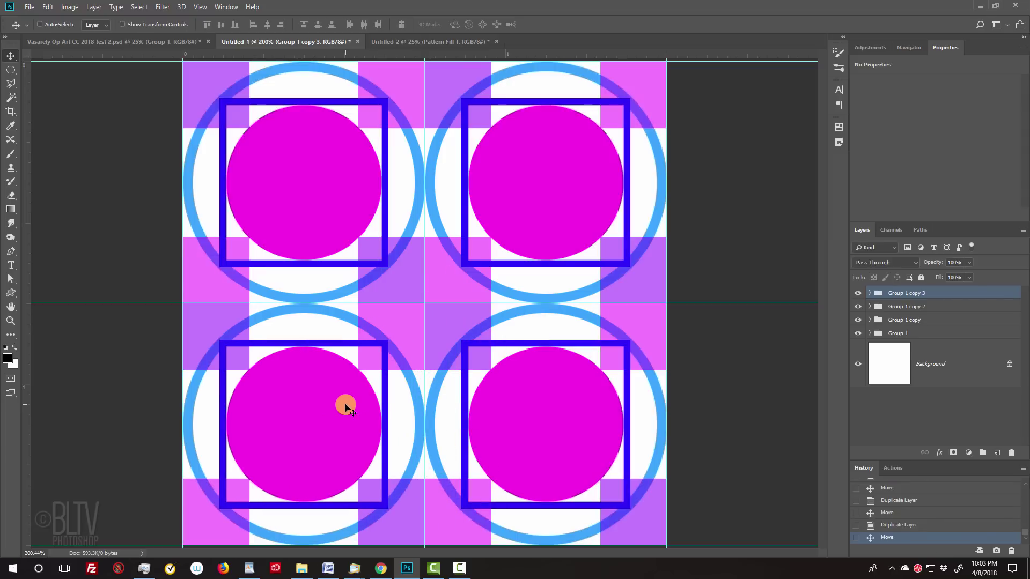
{"action": "key", "text": "ctrl+h"}
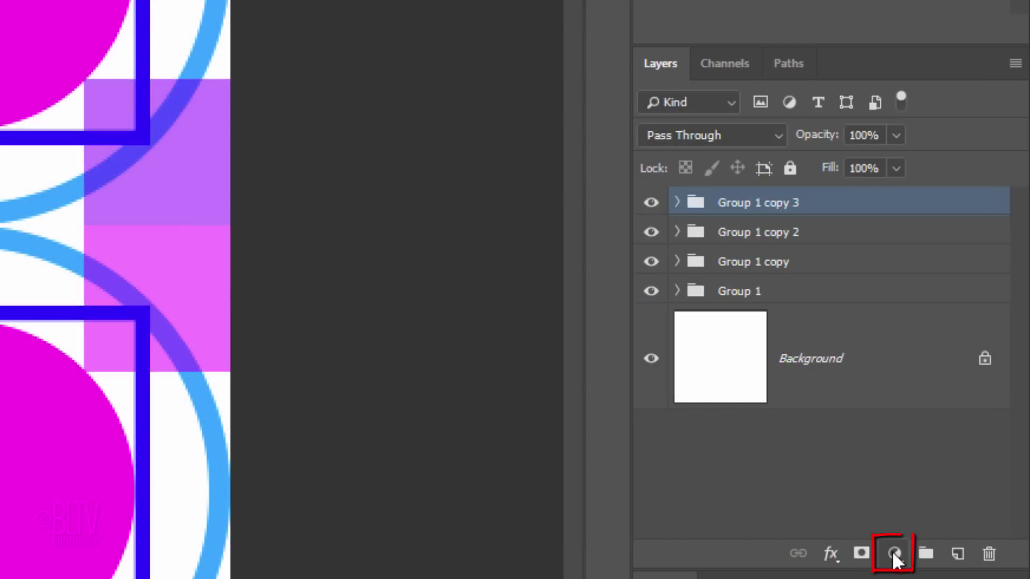
Add a Hue/Saturation adjustment layer clipped to the Group 1 copy 3 tile.
{"action": "left_click", "coordinate": [896, 555]}
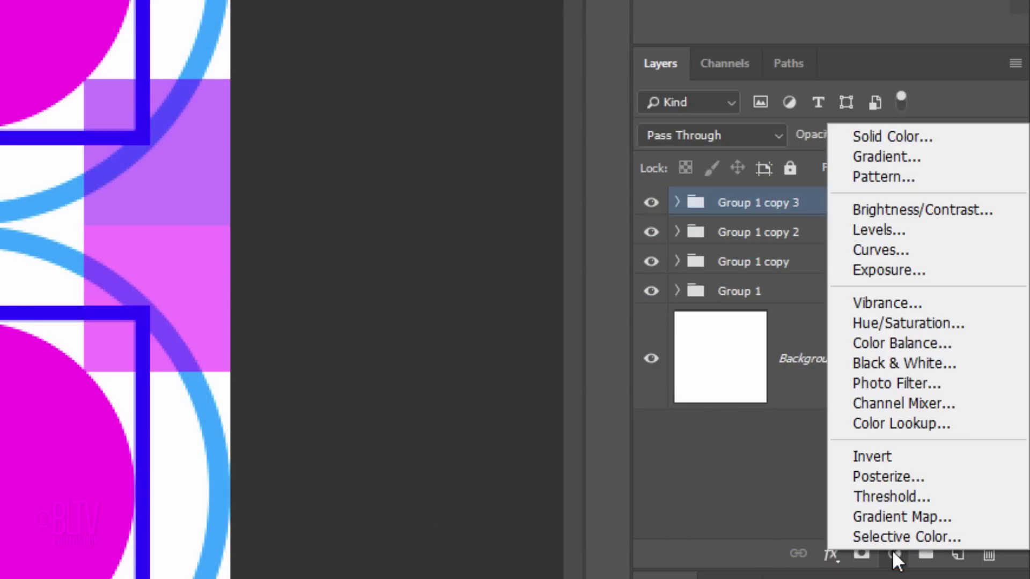
{"action": "left_click", "coordinate": [907, 322]}
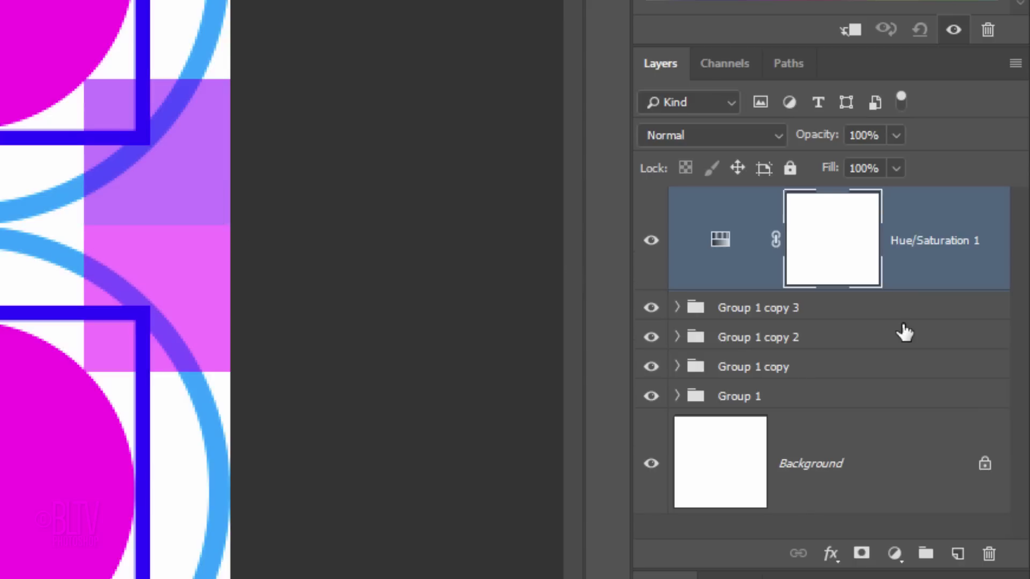
{"action": "left_click", "coordinate": [850, 30]}
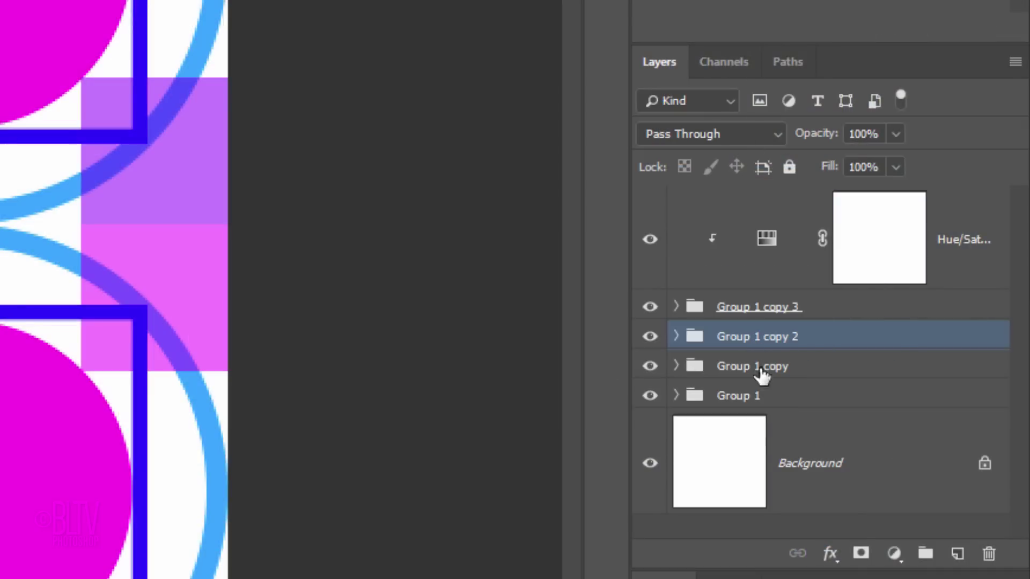
Add a Hue/Saturation adjustment layer clipped to the Group 1 copy 2 tile, left at defaults.
{"action": "left_click", "coordinate": [898, 557]}
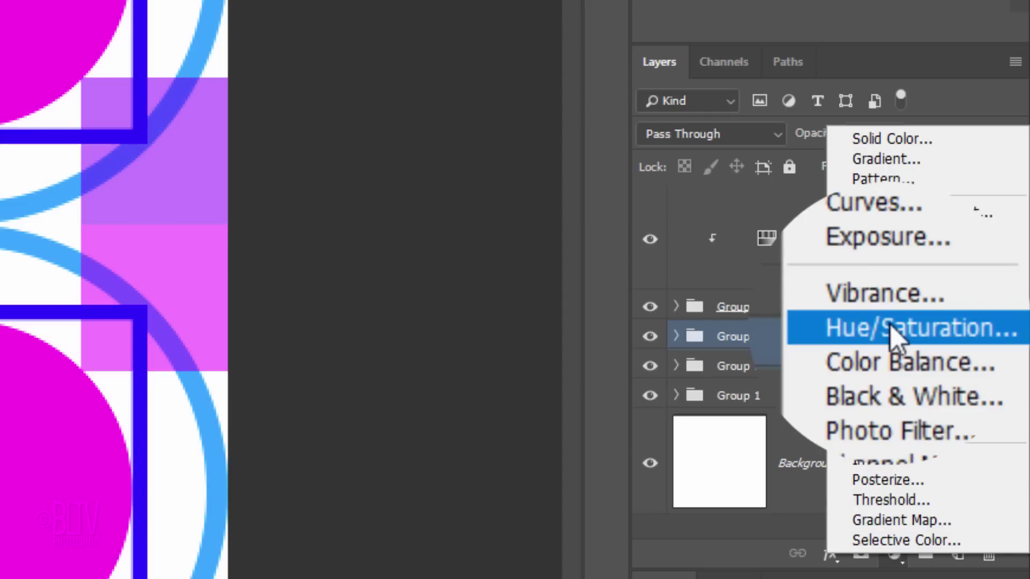
{"action": "left_click", "coordinate": [890, 325]}
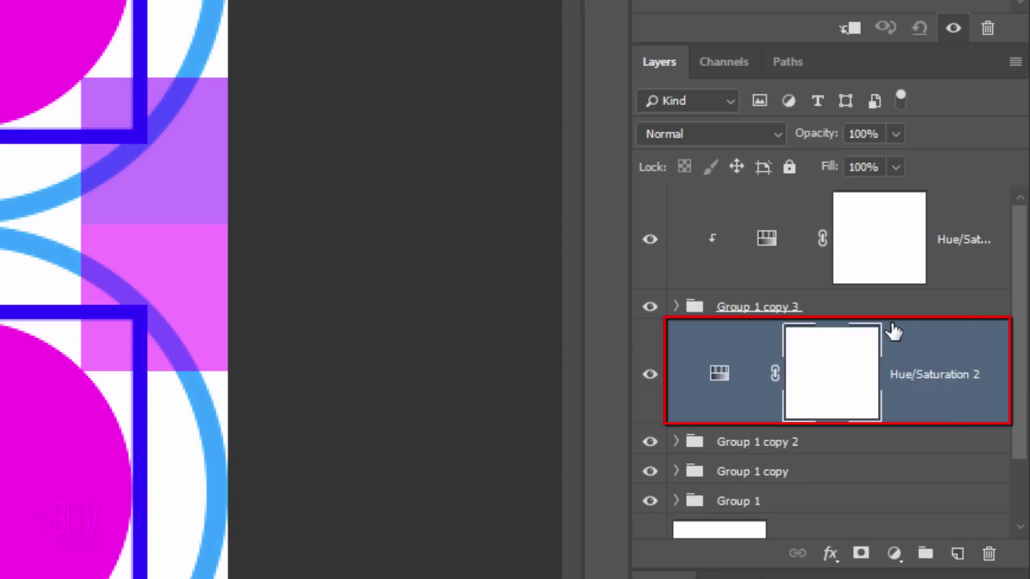
{"action": "left_click", "coordinate": [848, 31]}
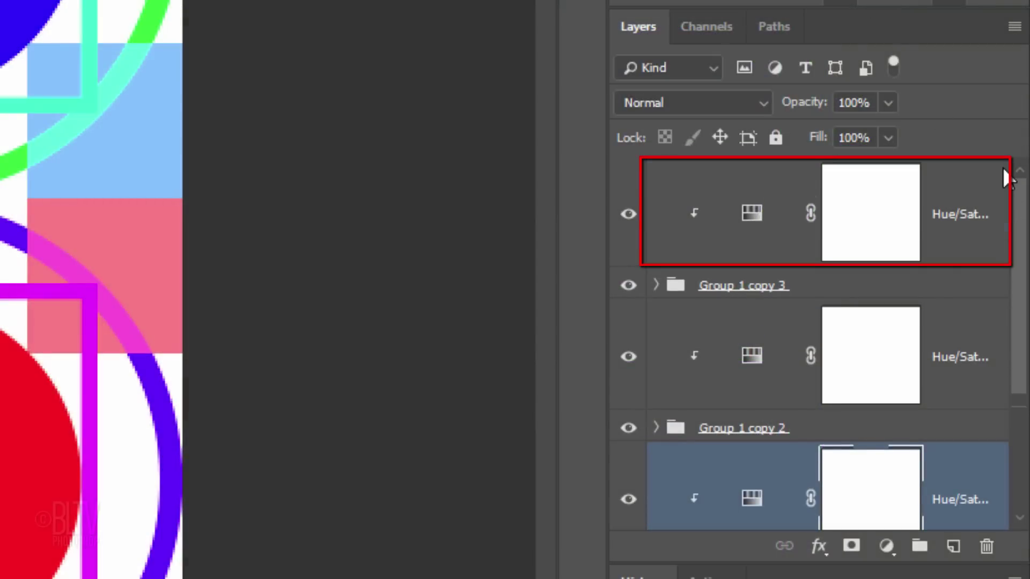
Group everything from the top adjustment down to Group 1 into Group 2 and hide Background.
{"action": "left_click", "coordinate": [998, 196]}
{"action": "left_click_drag", "start_coordinate": [1020, 201], "coordinate": [1021, 331]}
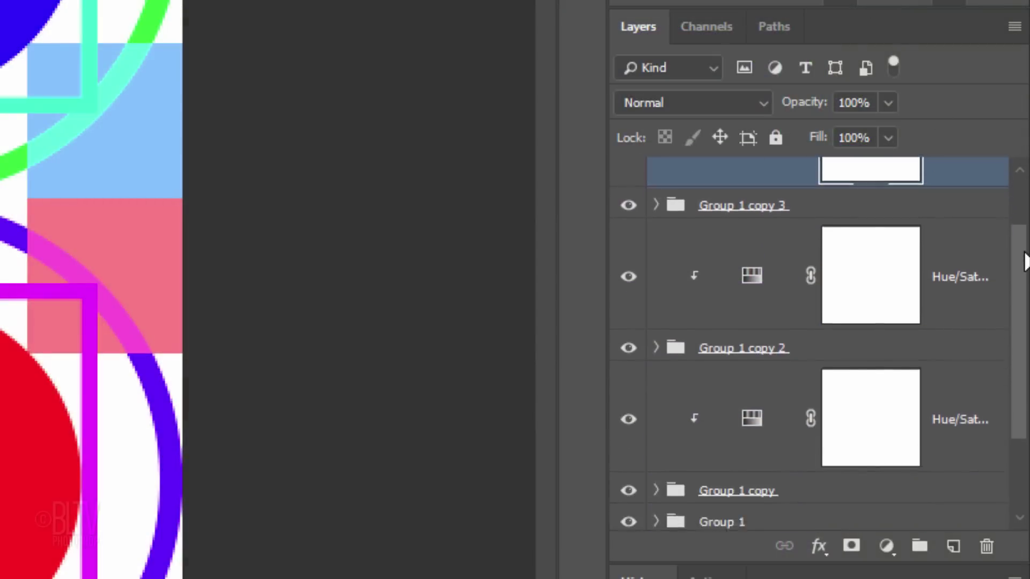
{"action": "left_click", "coordinate": [918, 404], "text": "shift"}
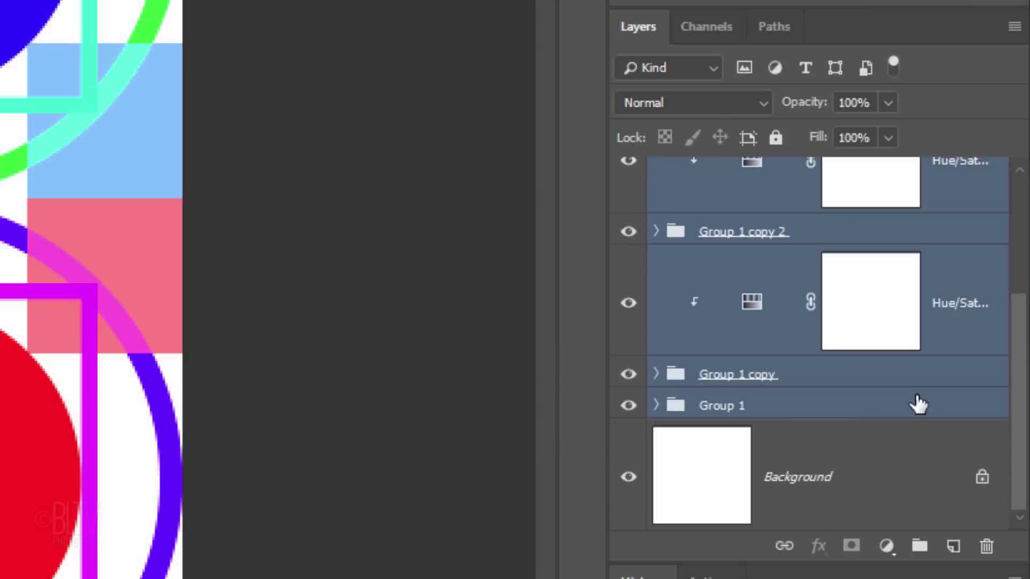
{"action": "key", "text": "ctrl+g"}
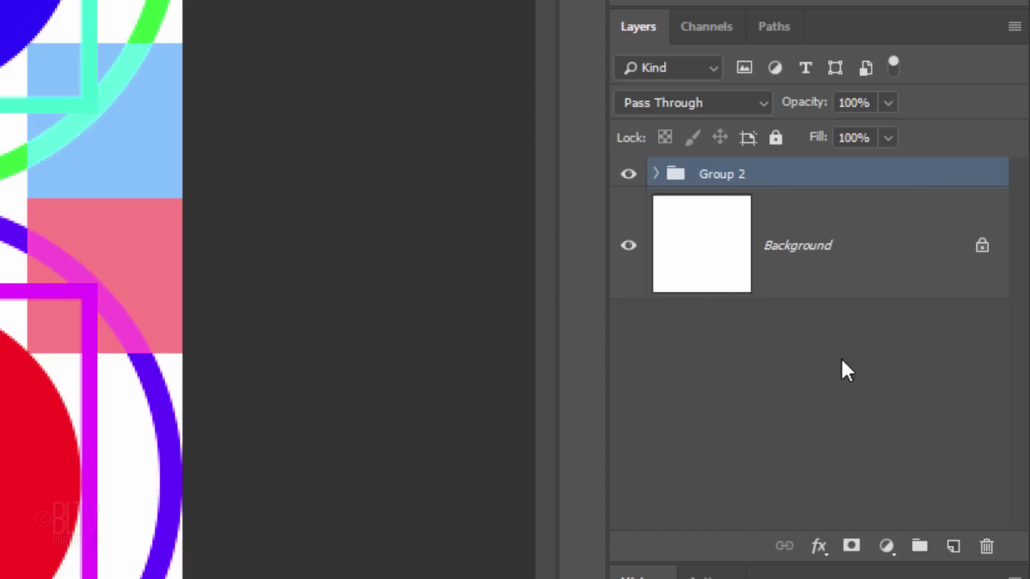
{"action": "left_click", "coordinate": [629, 247]}
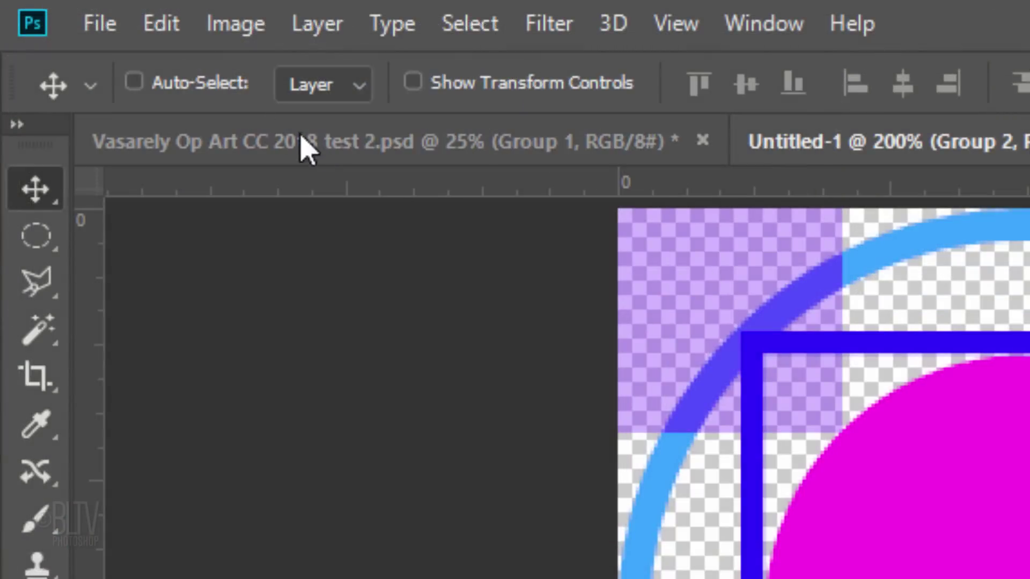
Define the tile design as a pattern named Op Art, then start a new document.
{"action": "left_click", "coordinate": [47, 6]}
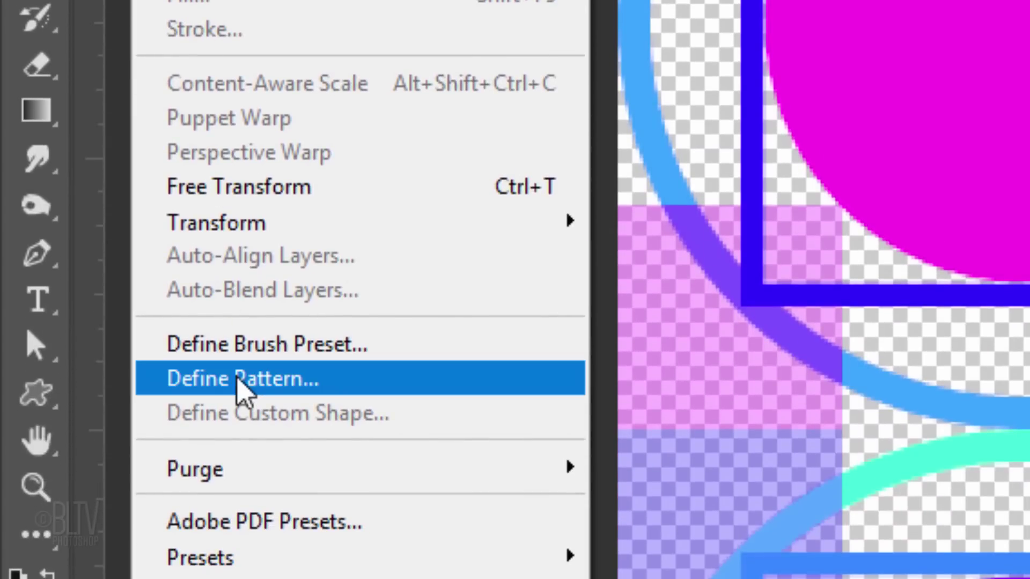
{"action": "left_click", "coordinate": [242, 378]}
{"action": "type", "text": "Op "}
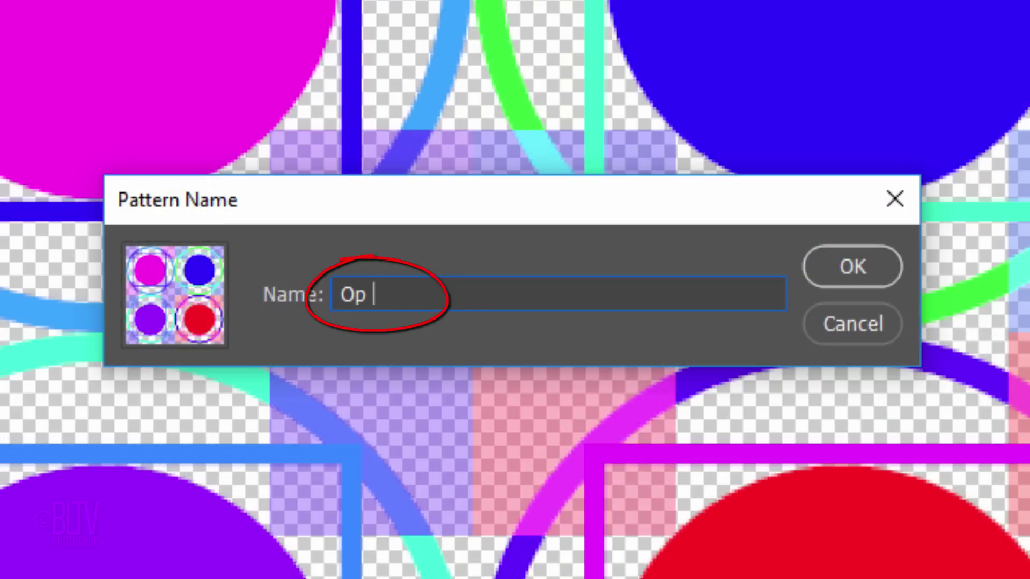
{"action": "type", "text": "Art"}
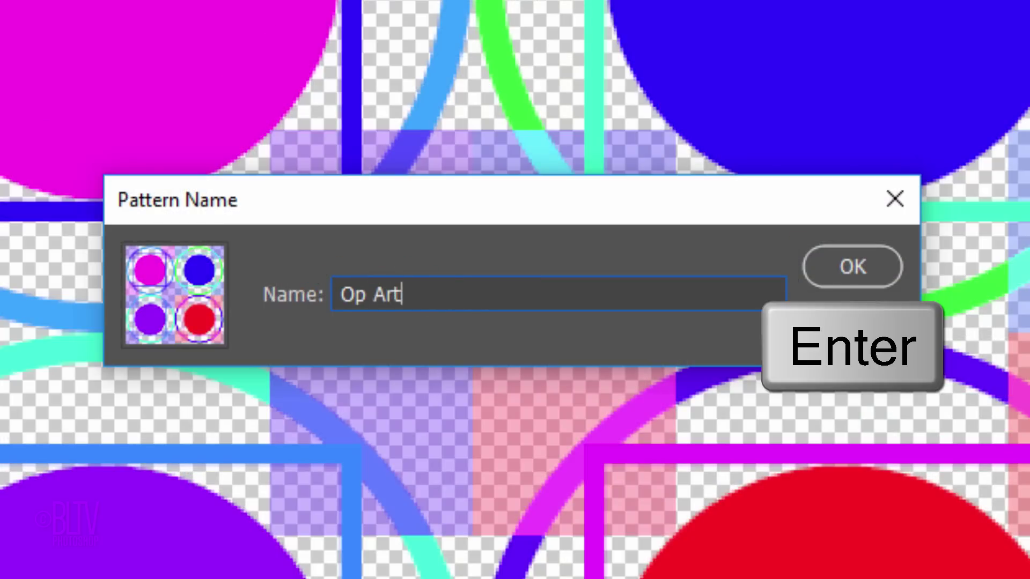
{"action": "key", "text": "Return"}
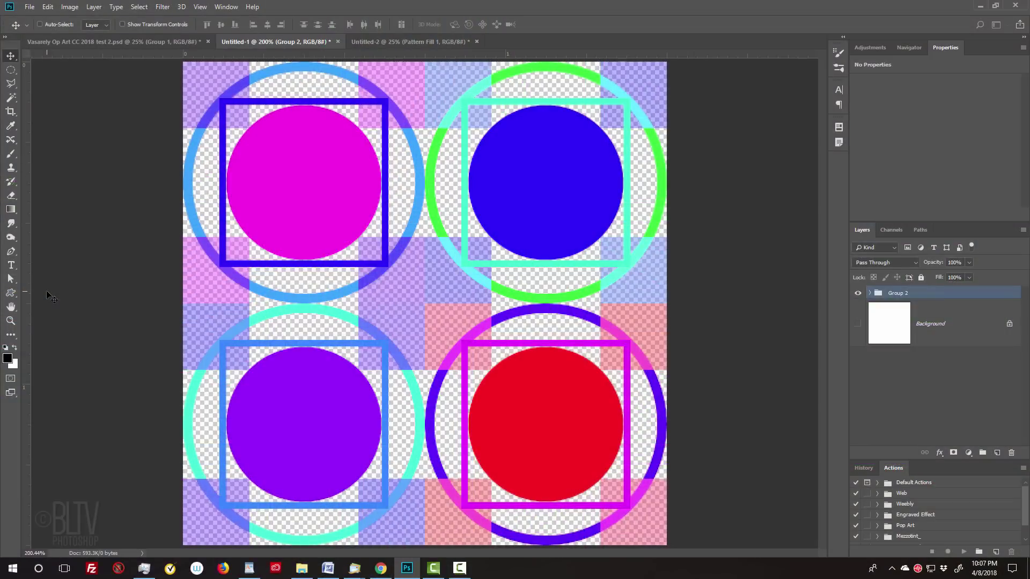
{"action": "key", "text": "ctrl+n"}
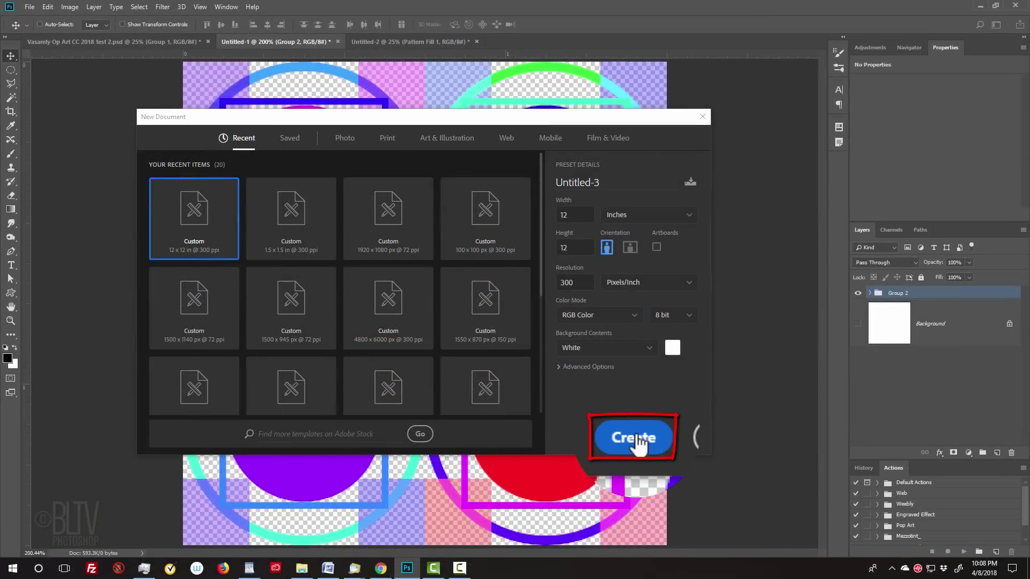
Create the blank 12 × 12 inch, 300 ppi document.
{"action": "left_click", "coordinate": [633, 436]}
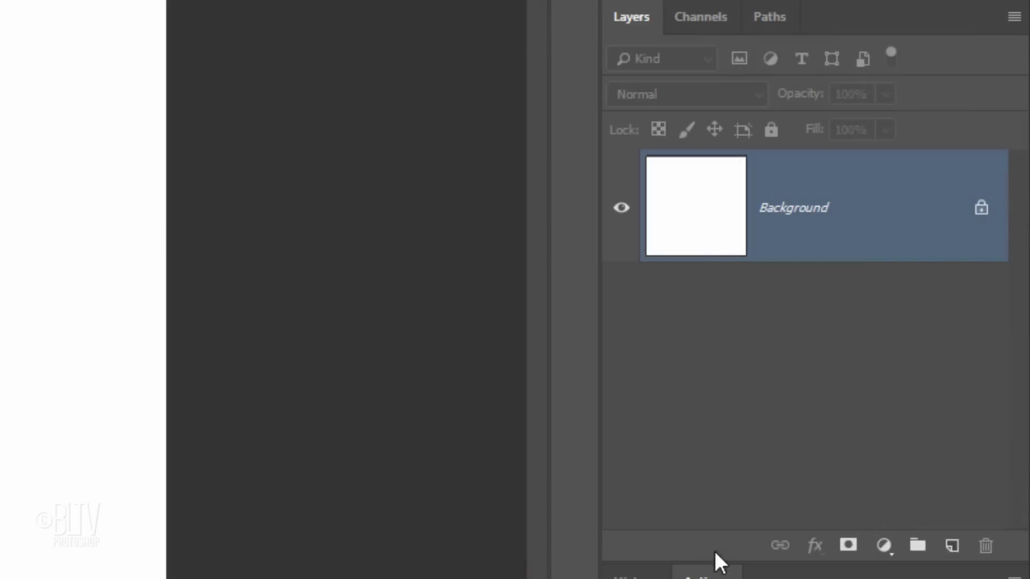
Add a Pattern Fill layer using the Op Art pattern at 100% scale.
{"action": "left_click", "coordinate": [883, 546]}
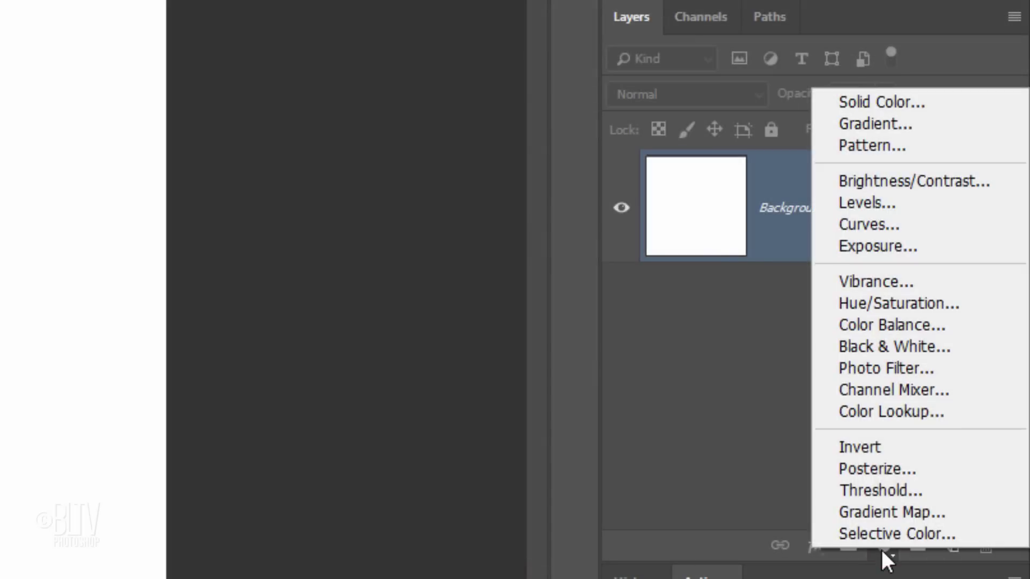
{"action": "left_click", "coordinate": [884, 148]}
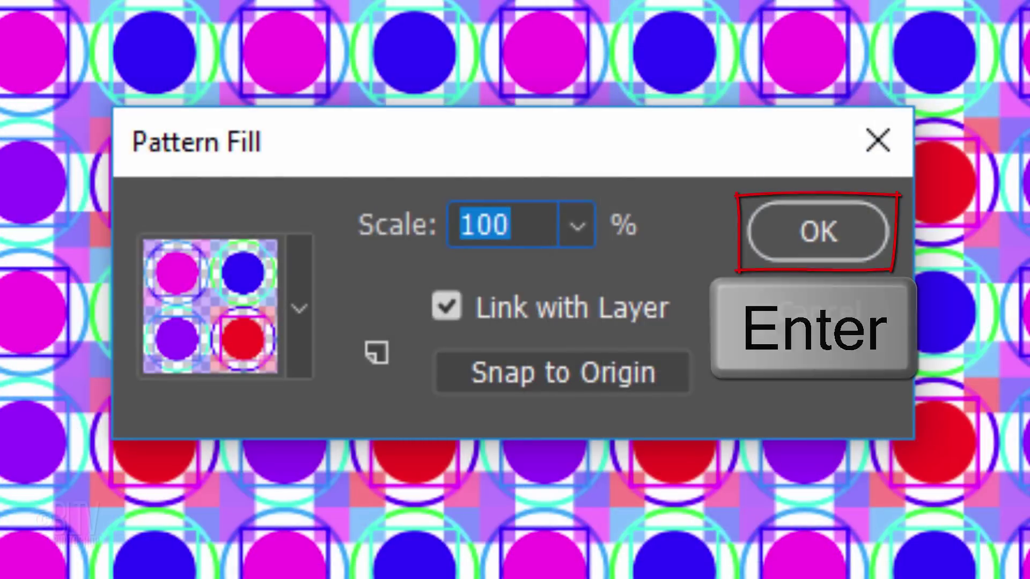
{"action": "key", "text": "Return"}
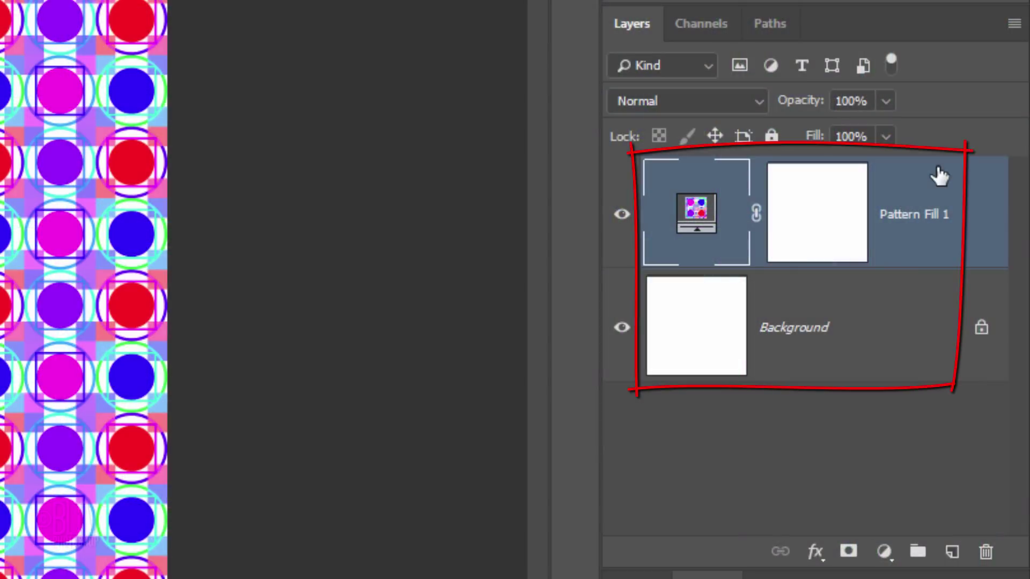
Duplicate Pattern Fill 1 and Background, fill the Background copy with black, and select Background.
{"action": "left_click", "coordinate": [716, 353], "text": "shift"}
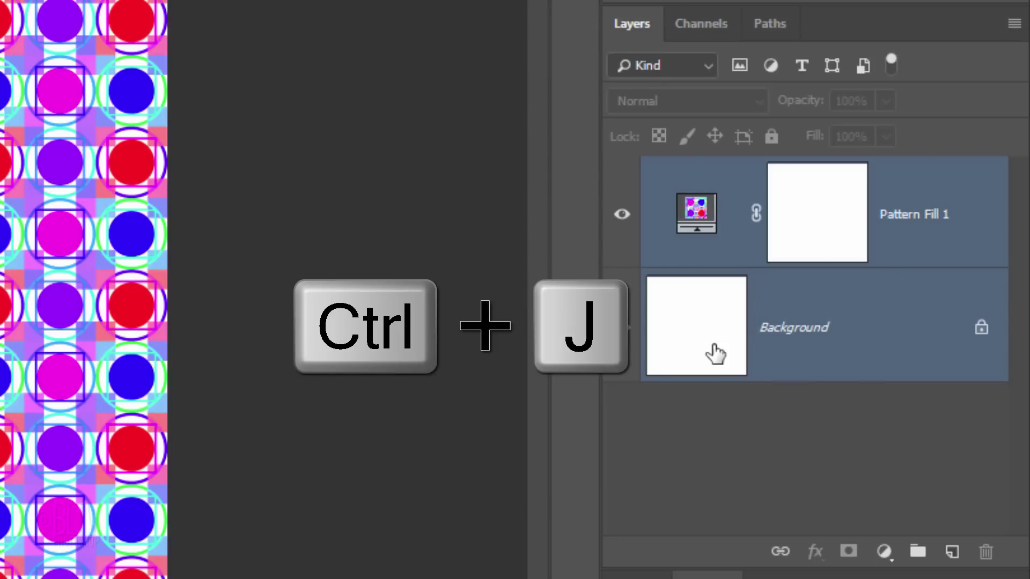
{"action": "key", "text": "ctrl+j"}
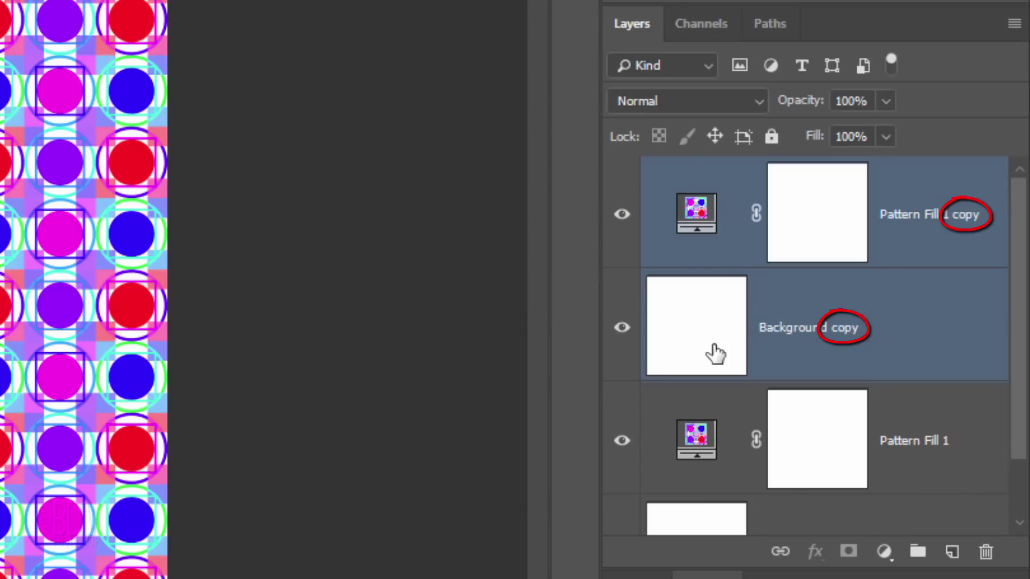
{"action": "left_click", "coordinate": [714, 353]}
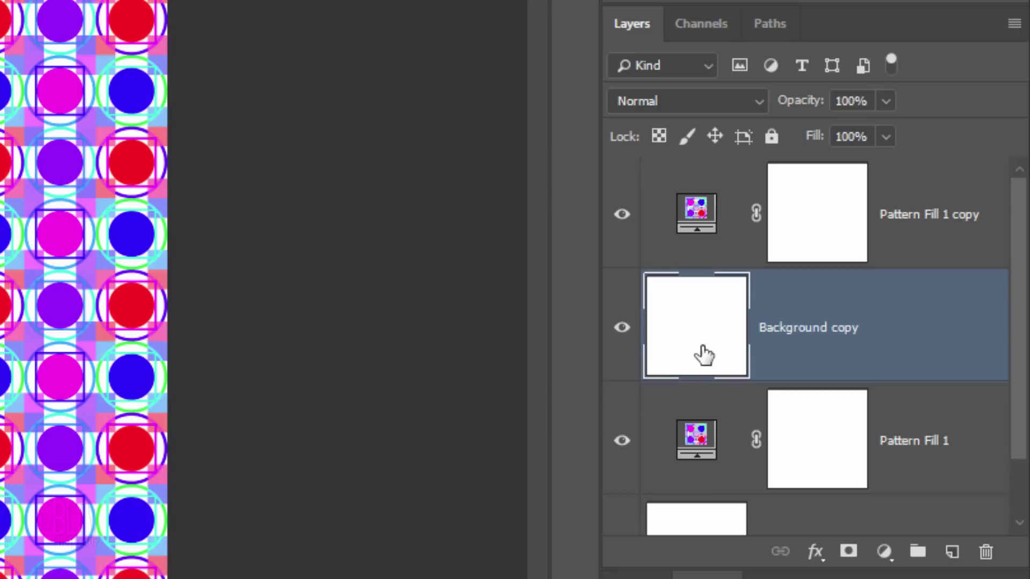
{"action": "key", "text": "alt+Delete"}
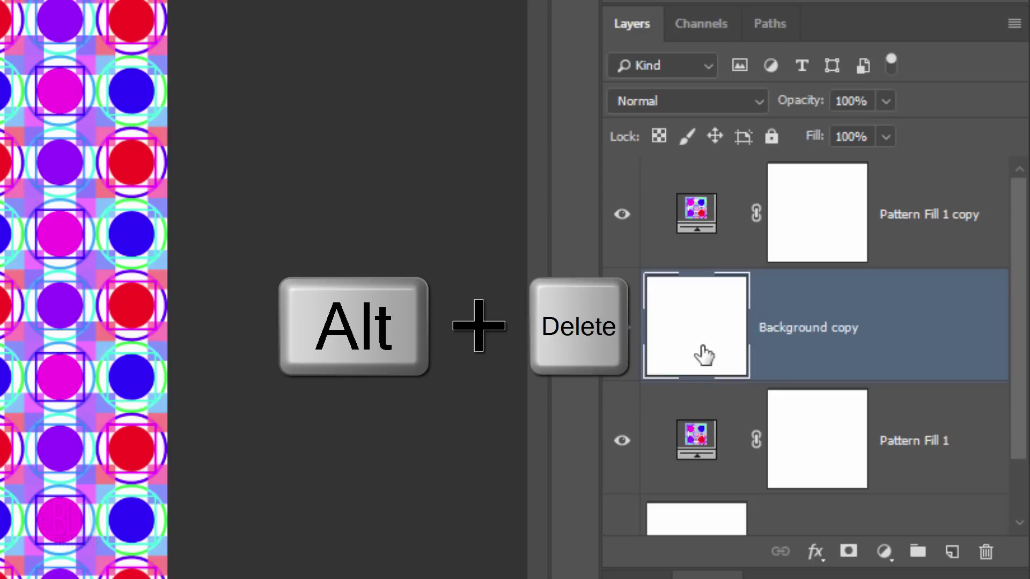
{"action": "key", "text": "alt+Delete"}
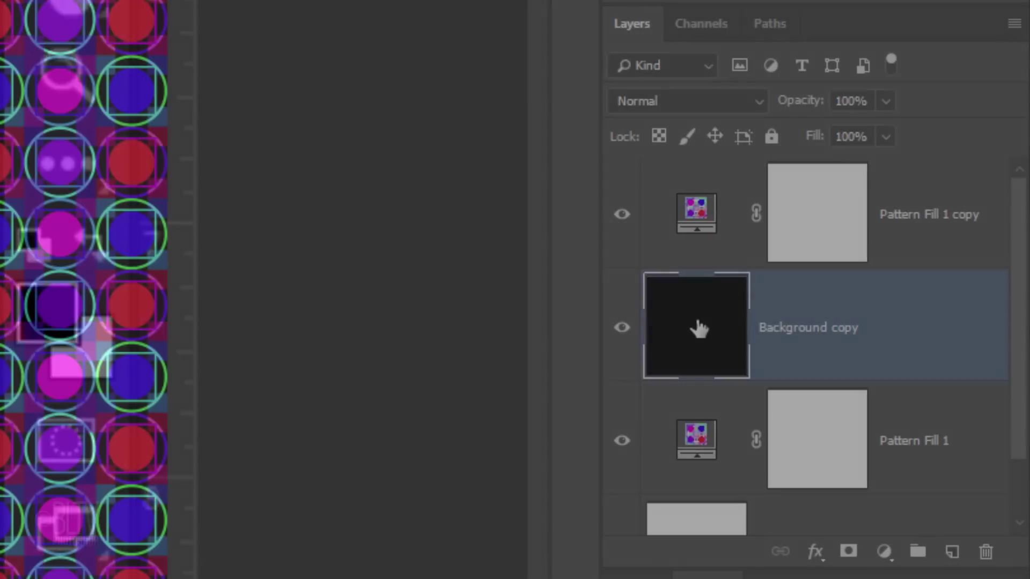
{"action": "scroll", "coordinate": [1022, 357], "scroll_direction": "down", "scroll_amount": 2}
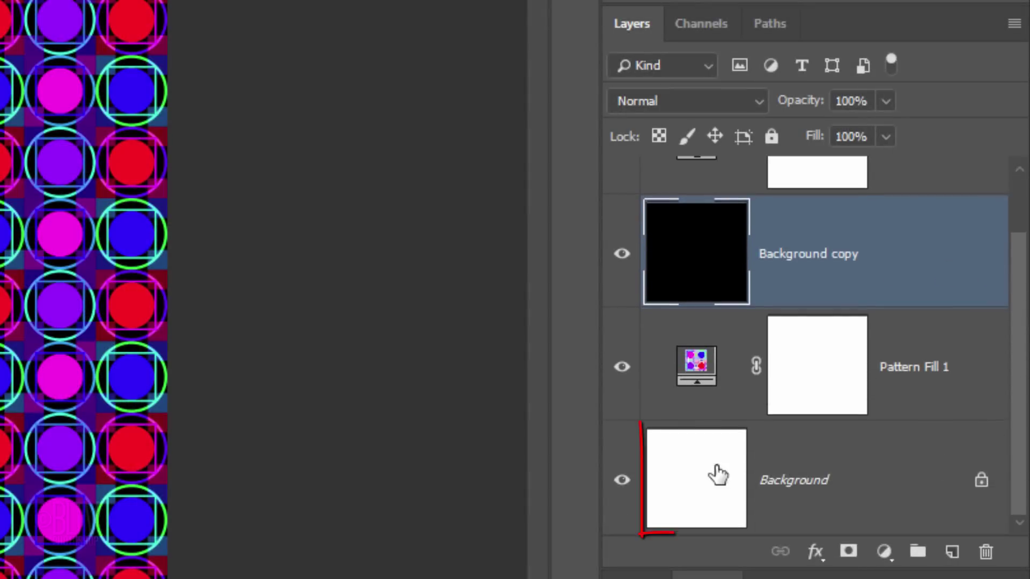
{"action": "left_click", "coordinate": [704, 481]}
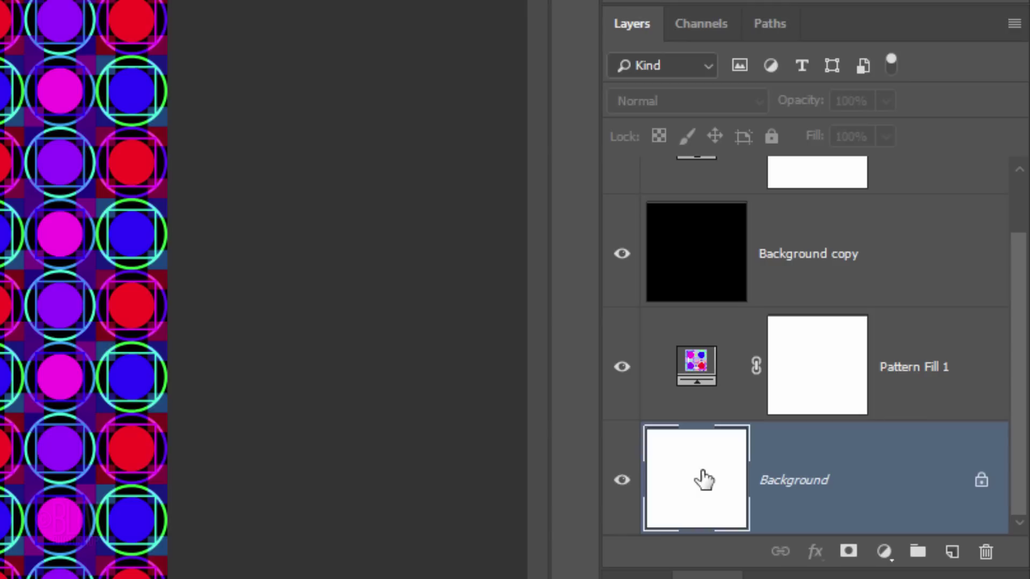
Fill the Background layer with 50% Gray, toggling Background copy's visibility to check.
{"action": "key", "text": "shift+F5"}
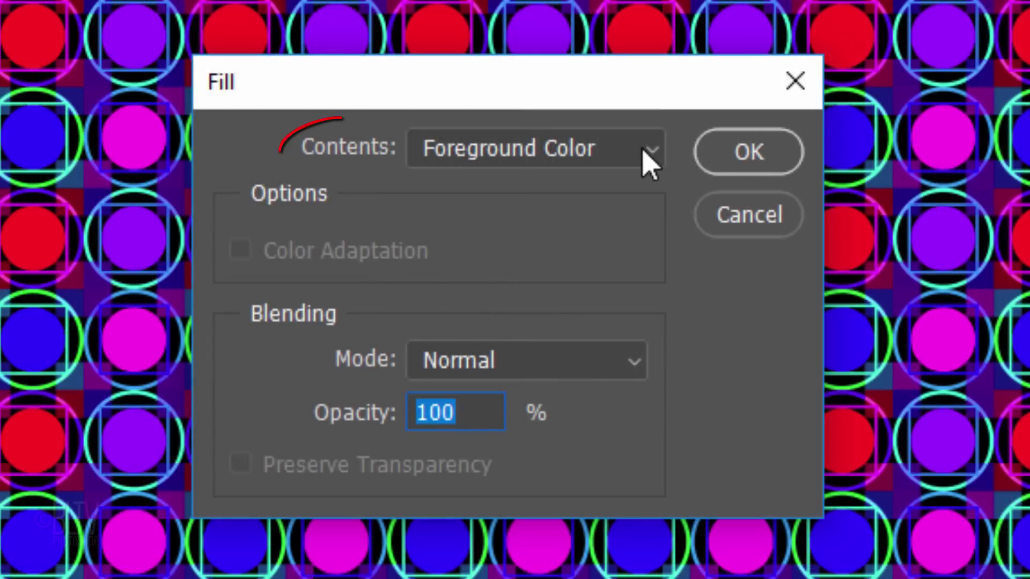
{"action": "left_click", "coordinate": [648, 152]}
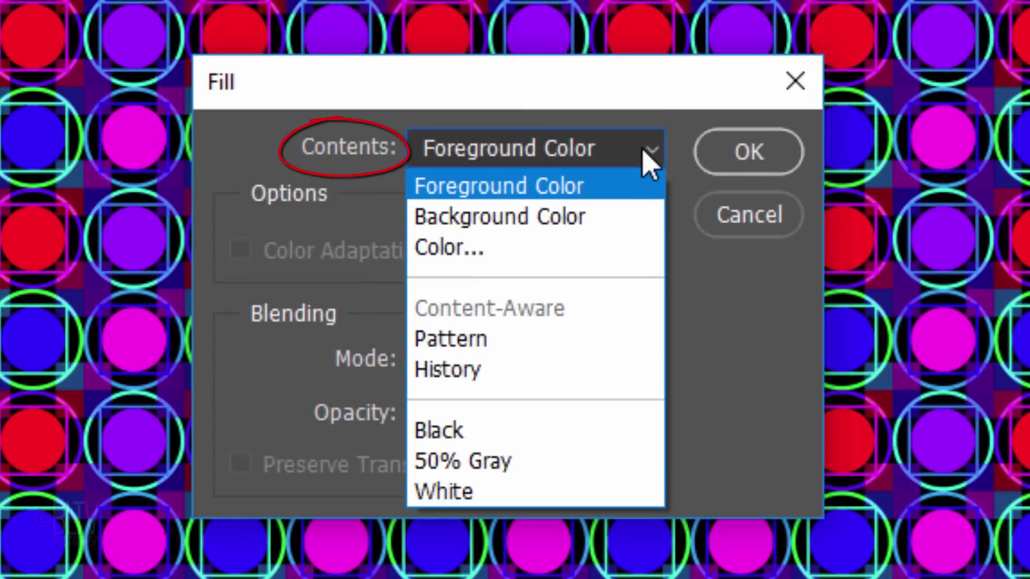
{"action": "left_click", "coordinate": [498, 471]}
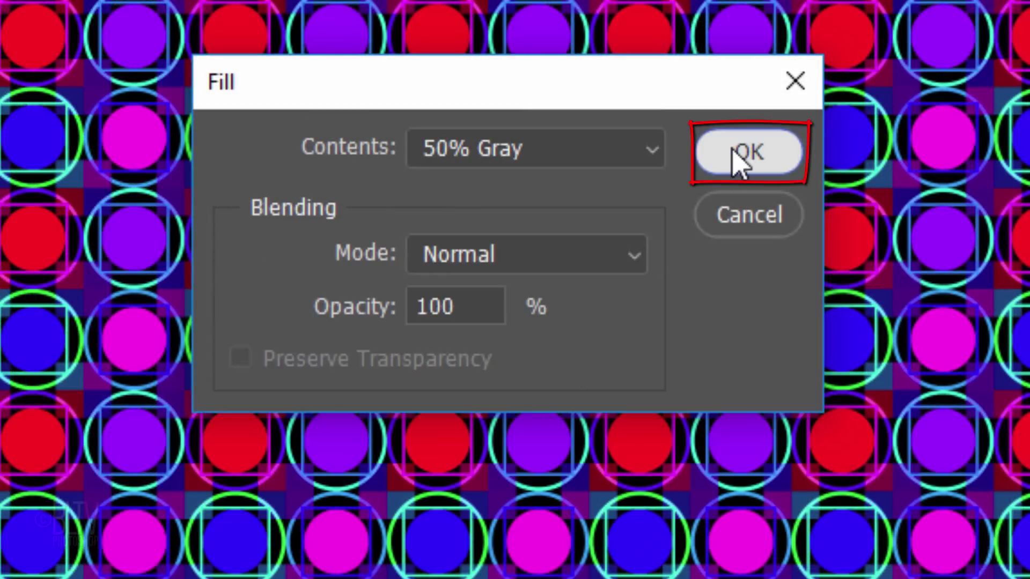
{"action": "left_click", "coordinate": [746, 152]}
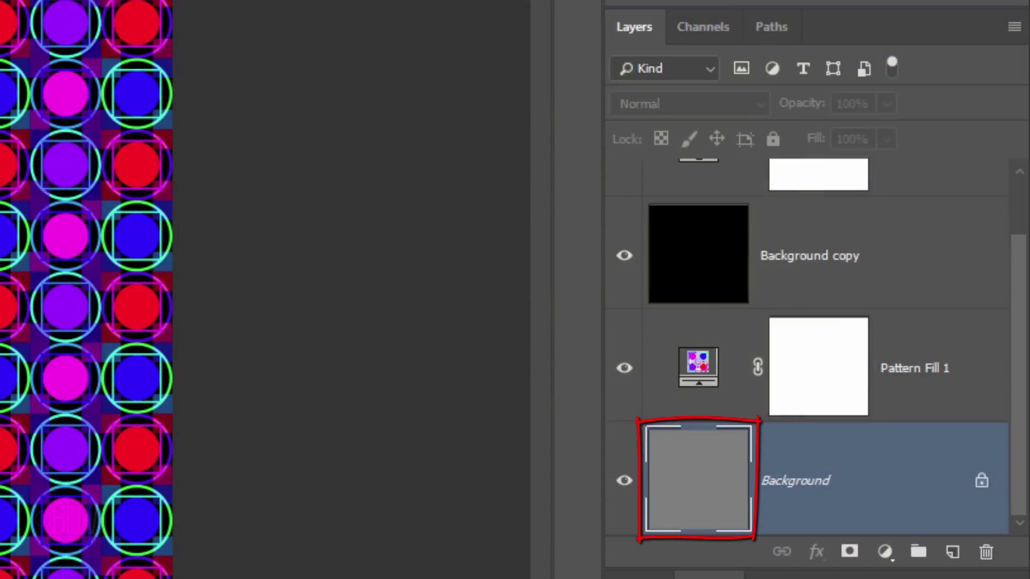
{"action": "left_click", "coordinate": [624, 256]}
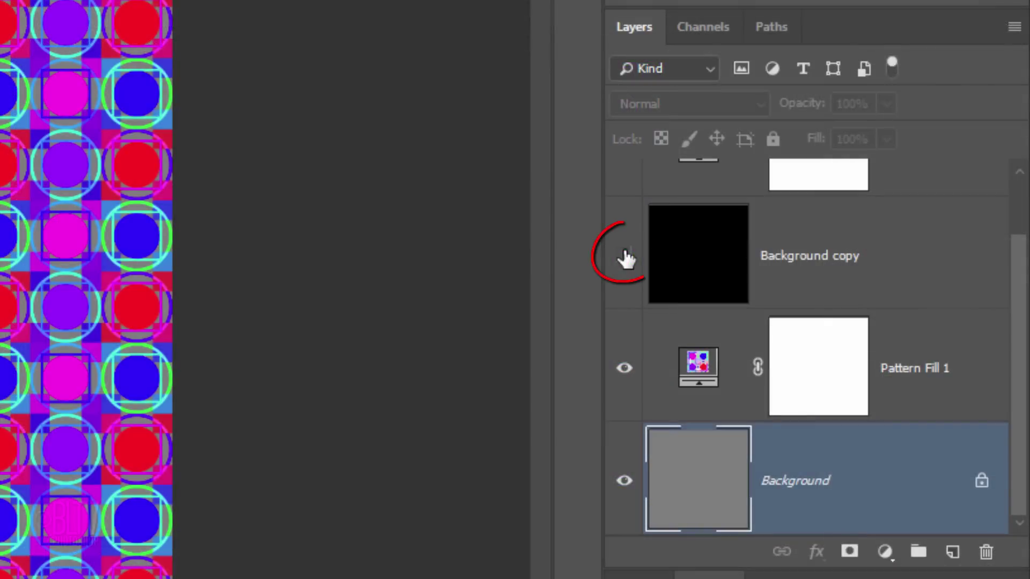
{"action": "left_click", "coordinate": [858, 327]}
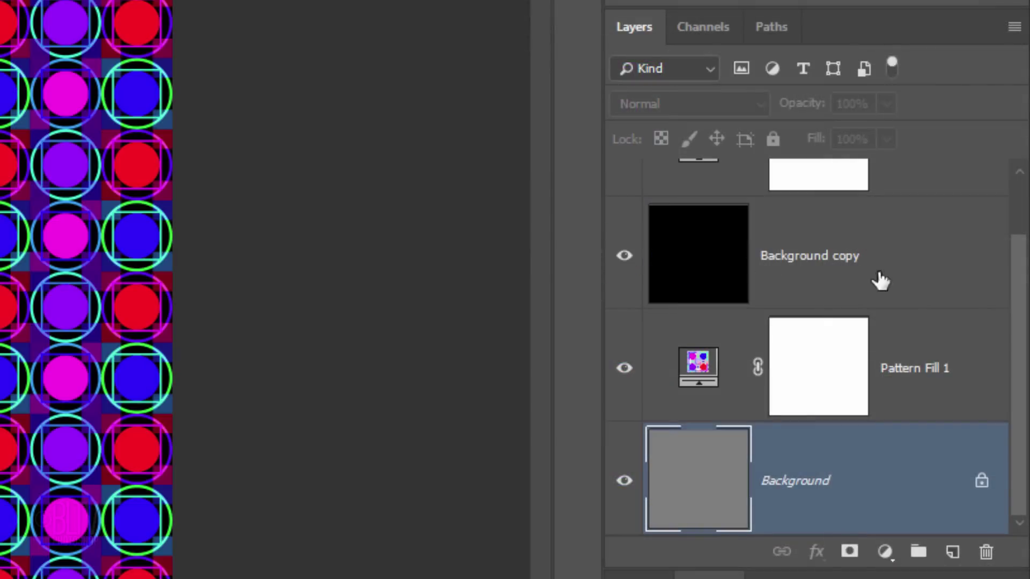
{"action": "scroll", "coordinate": [1018, 281], "scroll_direction": "up", "scroll_amount": 2}
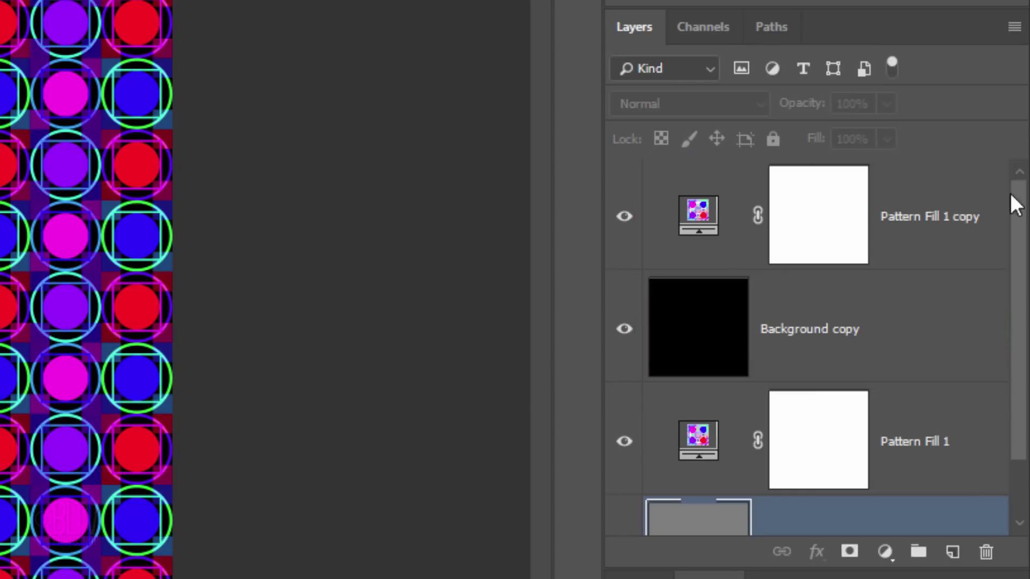
Convert Pattern Fill 1 copy and Background copy together into one smart object.
{"action": "left_click", "coordinate": [699, 216]}
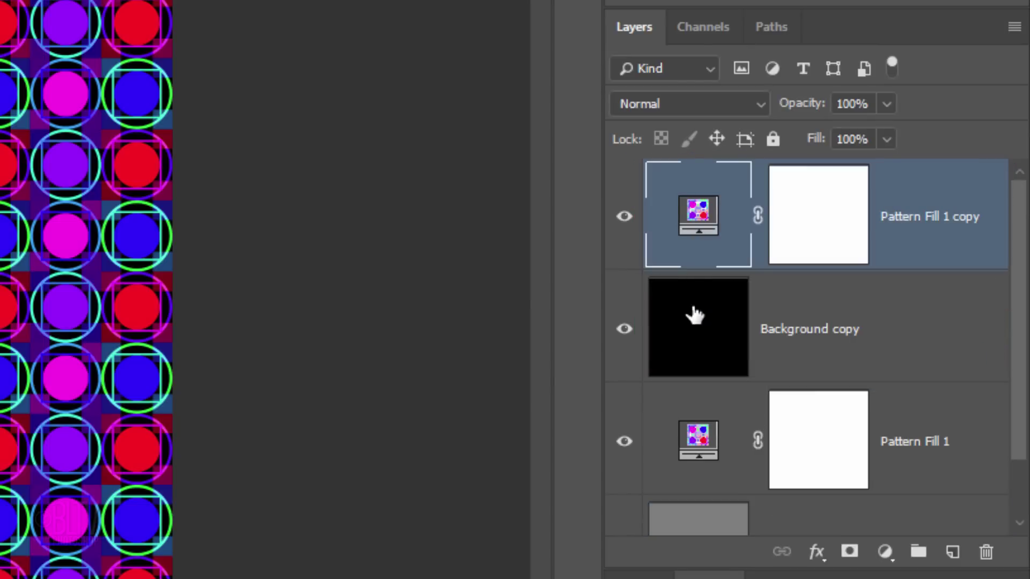
{"action": "left_click", "coordinate": [698, 328], "text": "shift"}
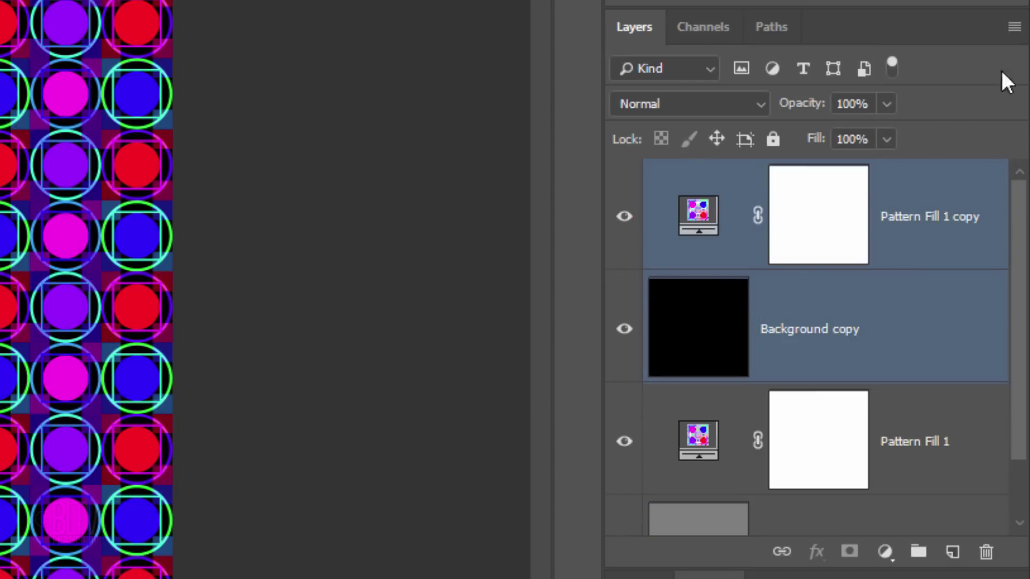
{"action": "left_click", "coordinate": [1014, 27]}
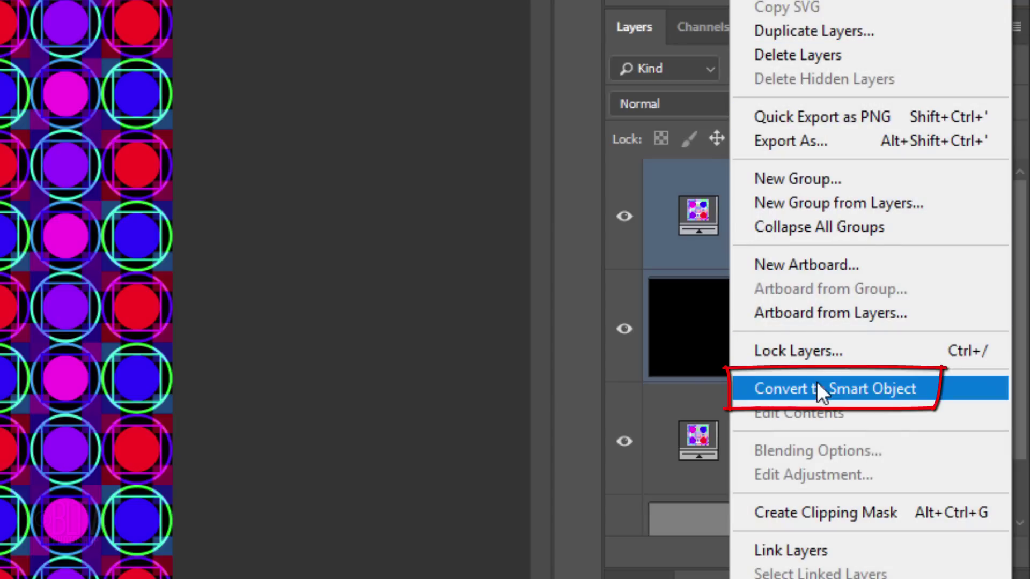
{"action": "left_click", "coordinate": [817, 382]}
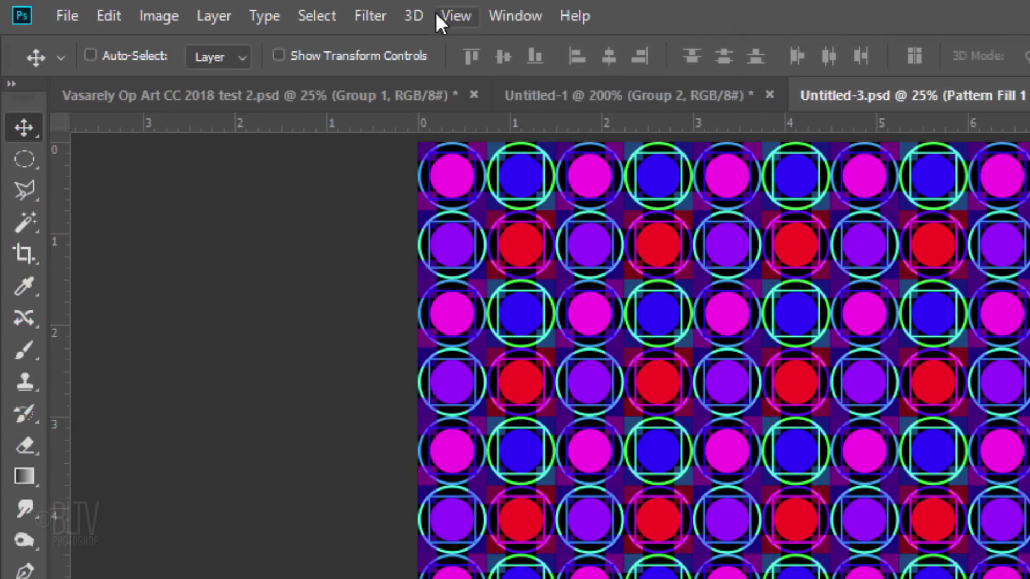
Apply the Spherize distortion at Amount 100 three times to the smart object.
{"action": "left_click", "coordinate": [370, 15]}
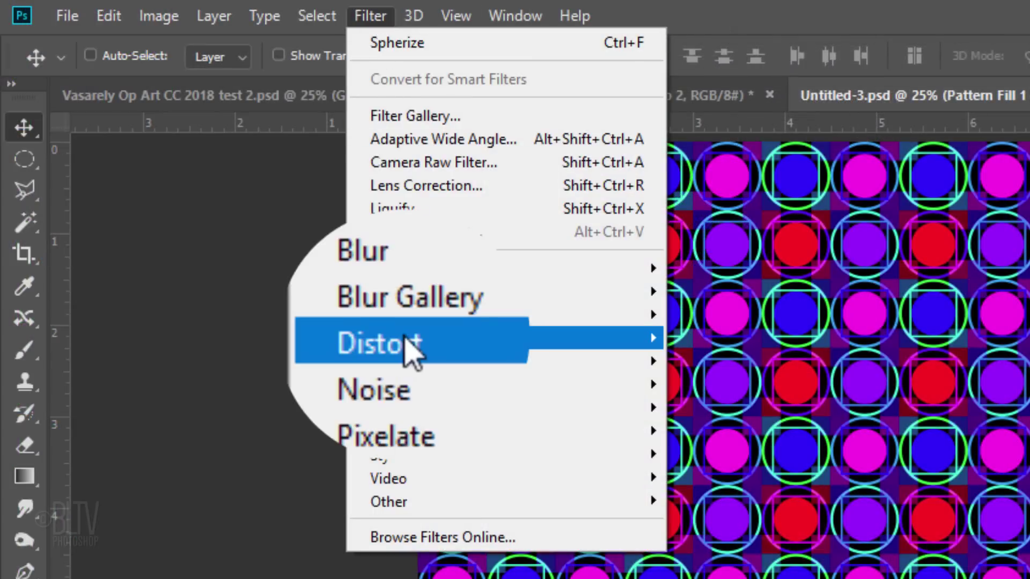
{"action": "mouse_move", "coordinate": [391, 339]}
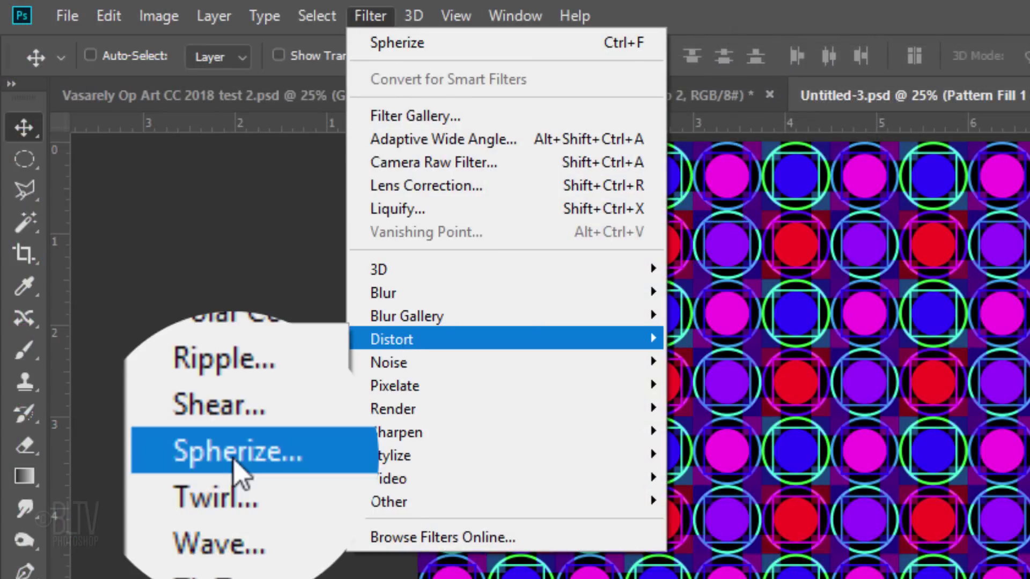
{"action": "left_click", "coordinate": [241, 458]}
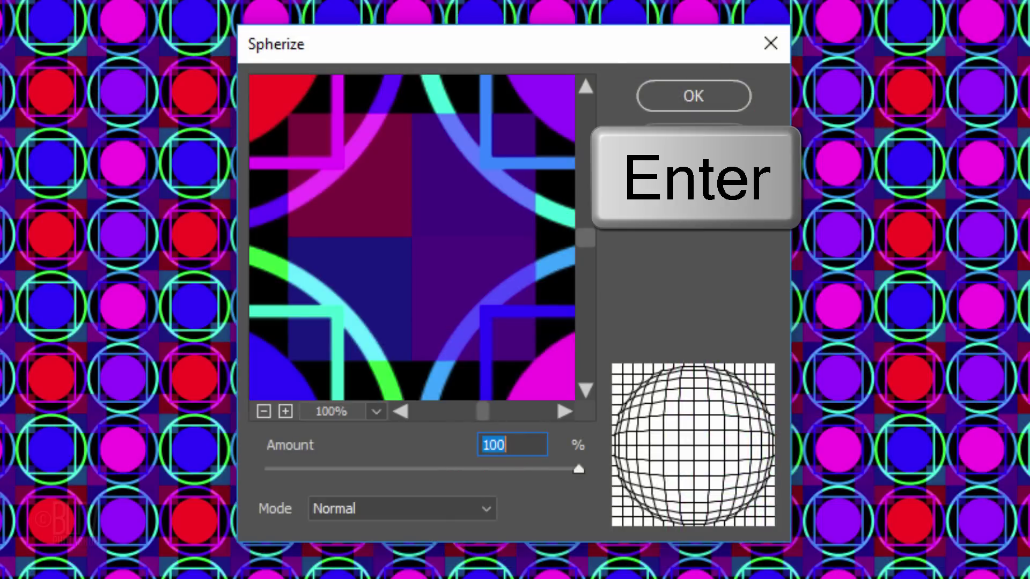
{"action": "key", "text": "Return"}
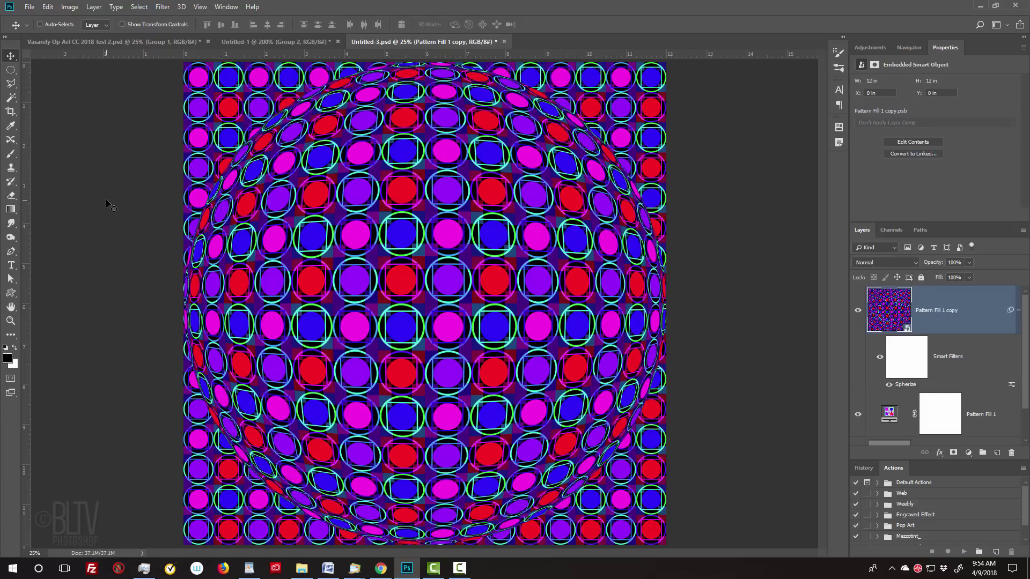
{"action": "key", "text": "ctrl+alt+f"}
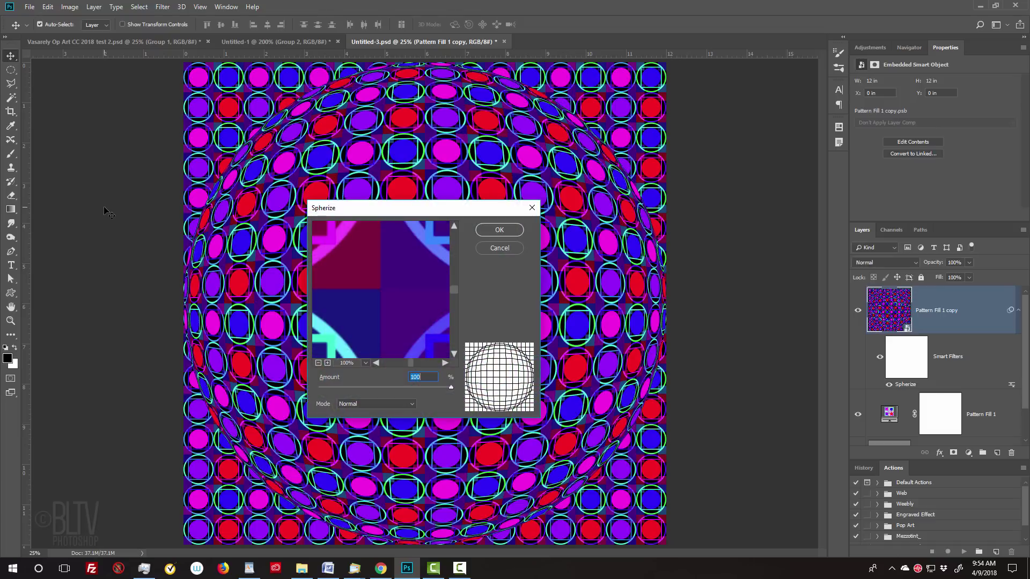
{"action": "key", "text": "Return"}
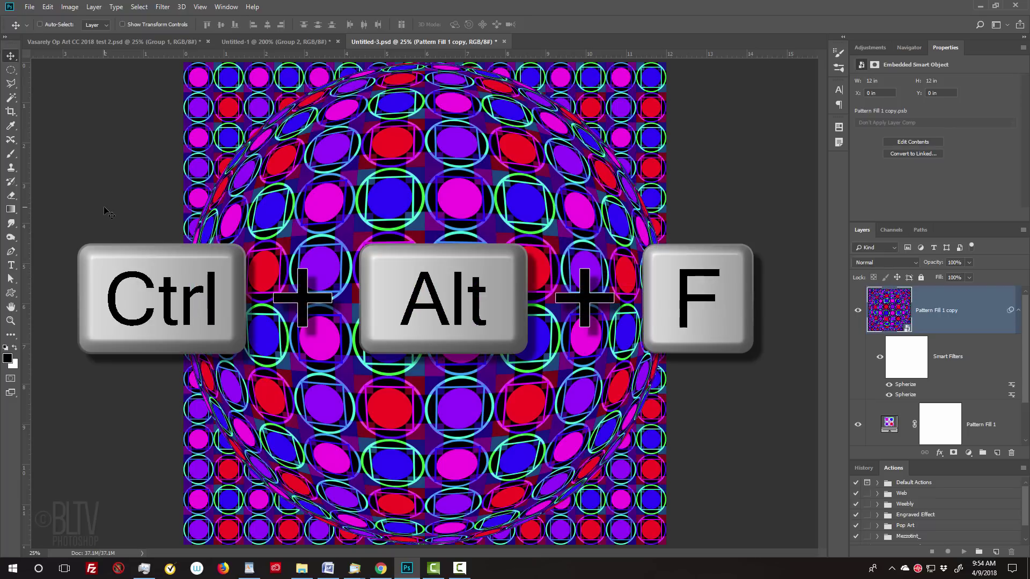
{"action": "key", "text": "ctrl+alt+f"}
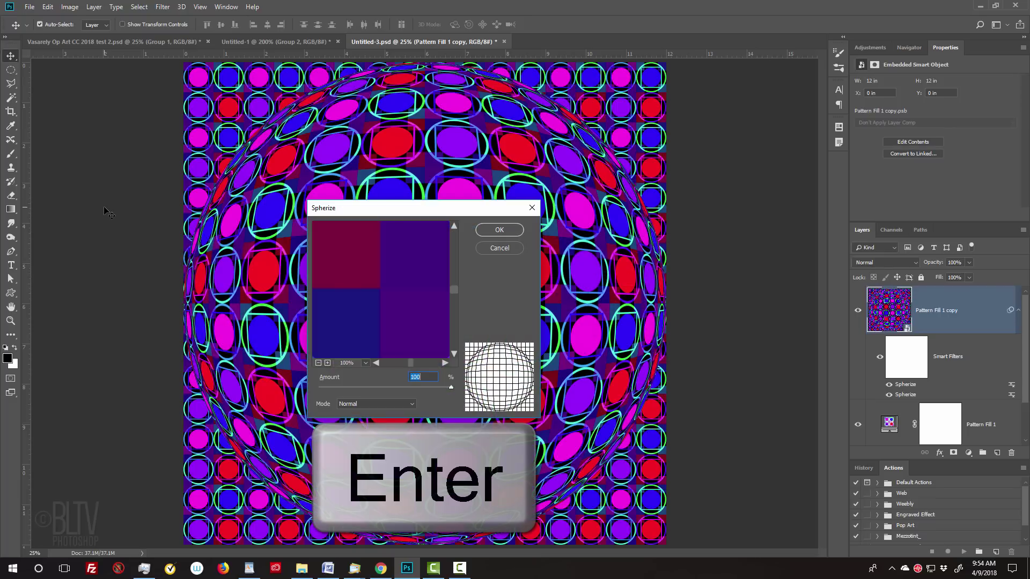
{"action": "key", "text": "Return"}
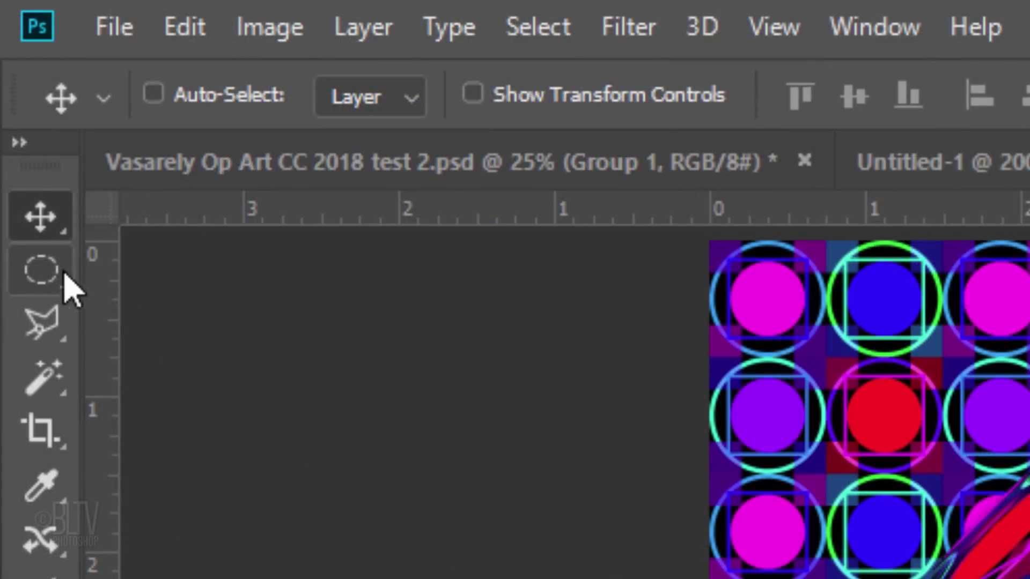
Select a canvas-spanning circle with the Elliptical Marquee and add it as a layer mask.
{"action": "right_click", "coordinate": [42, 272]}
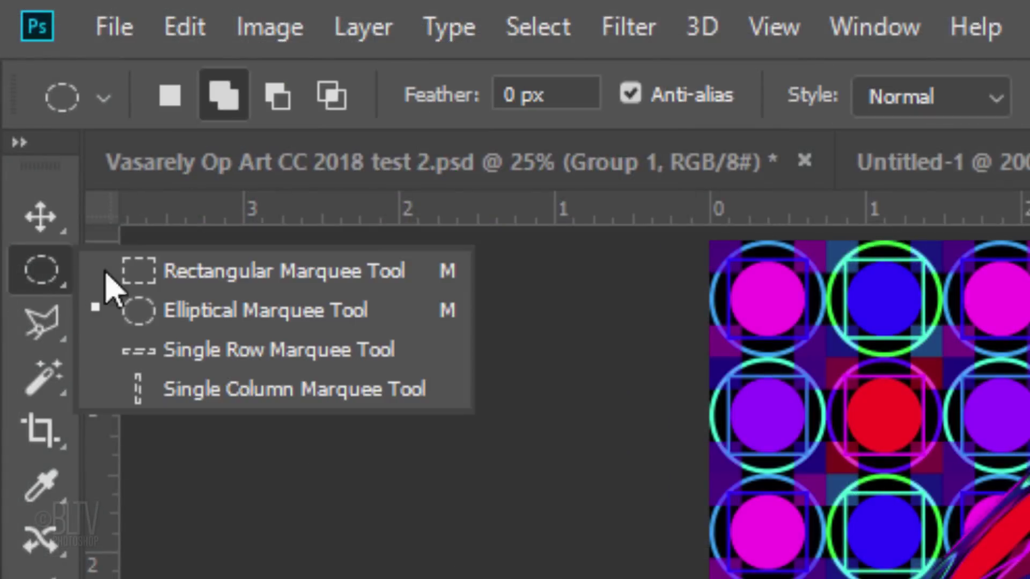
{"action": "left_click", "coordinate": [208, 315]}
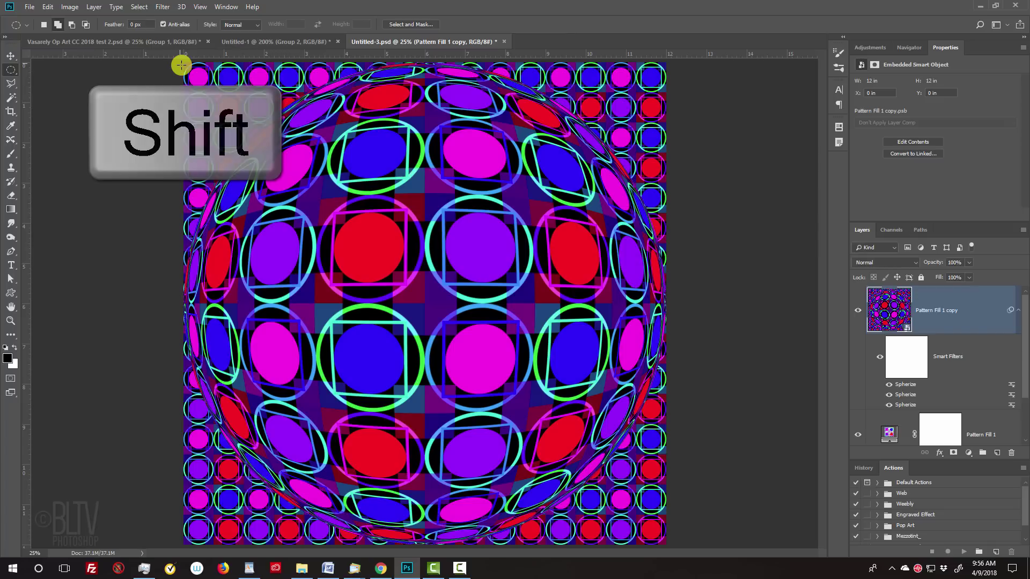
{"action": "mouse_move", "coordinate": [183, 65]}
{"action": "left_mouse_down"}
{"action": "mouse_move", "coordinate": [621, 516]}
{"action": "mouse_move", "coordinate": [664, 545]}
{"action": "left_mouse_up"}
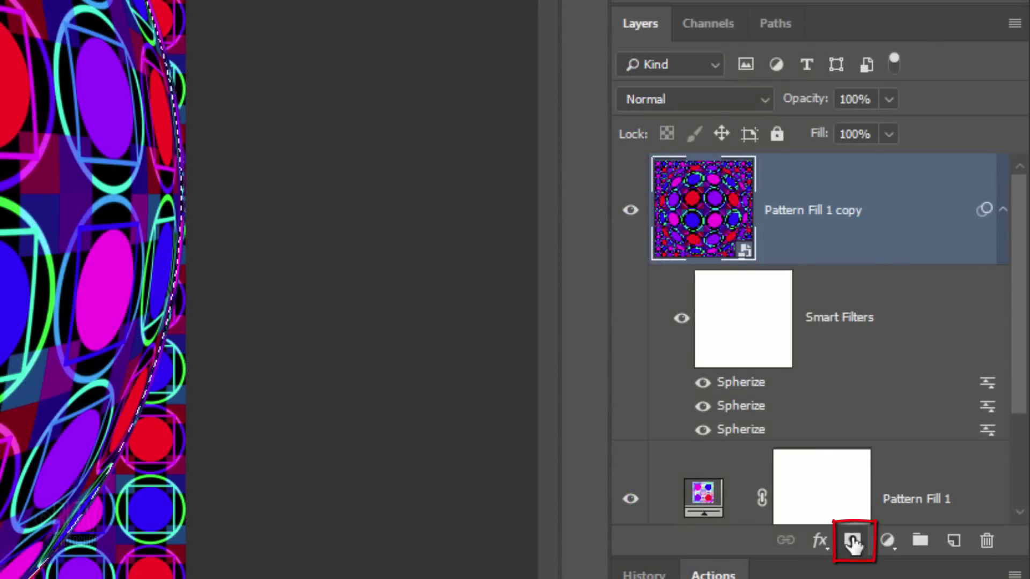
{"action": "left_click", "coordinate": [851, 541]}
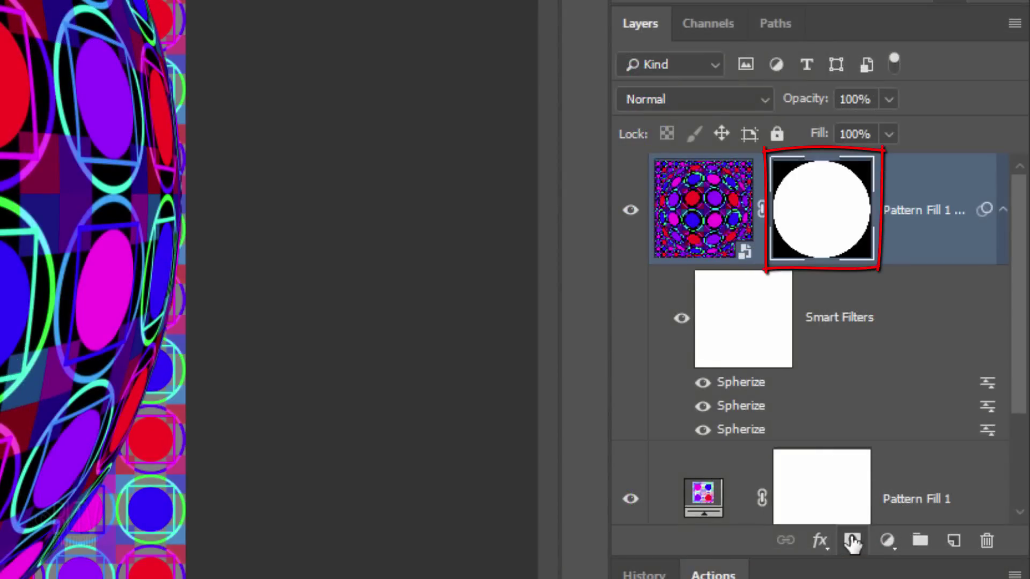